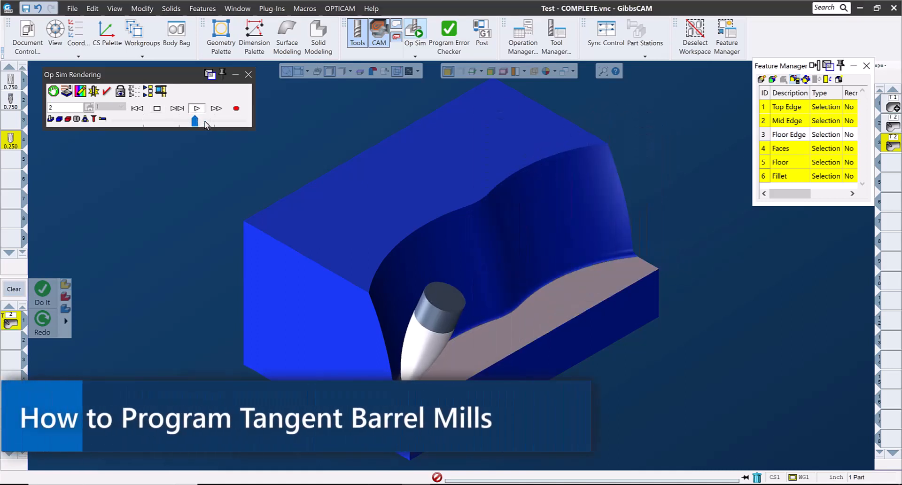
Increase the playback speed of the rendered toolpath simulation and watch the tangent mill machine the curved wall
drag(194, 121, 211, 121)
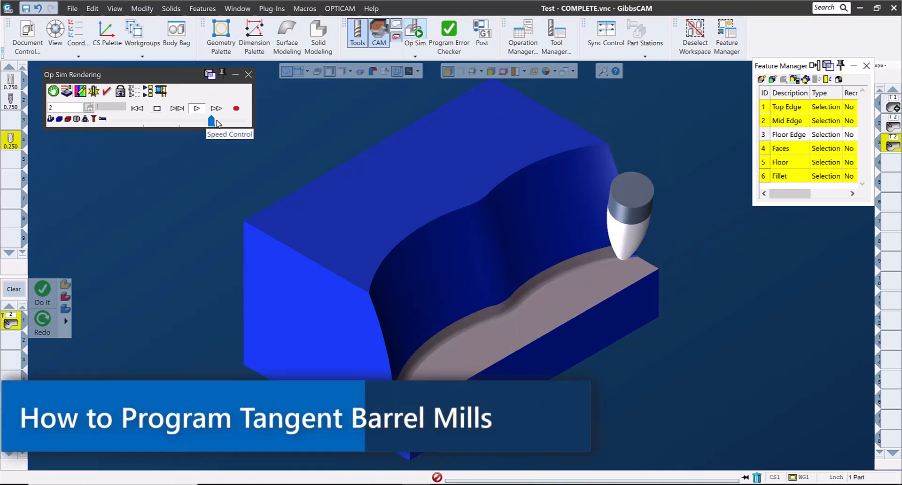
click(216, 122)
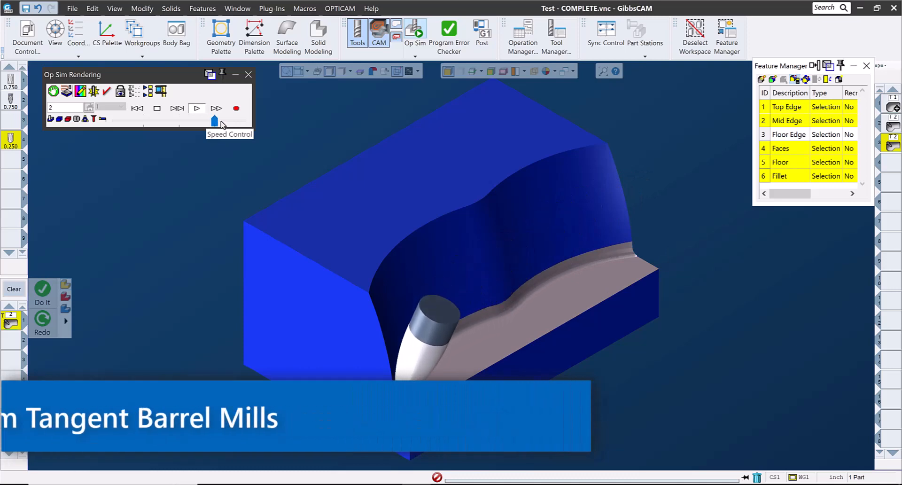
click(221, 123)
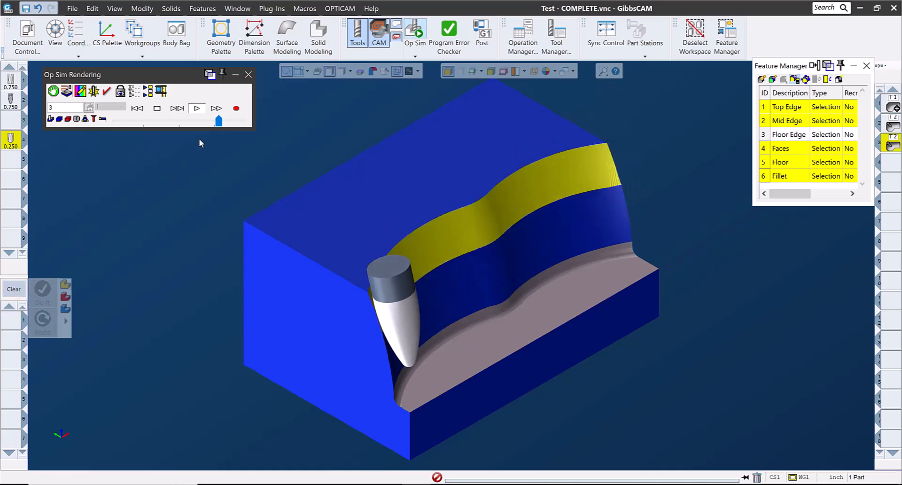
Close the rendered simulation and delete the third operation
click(249, 76)
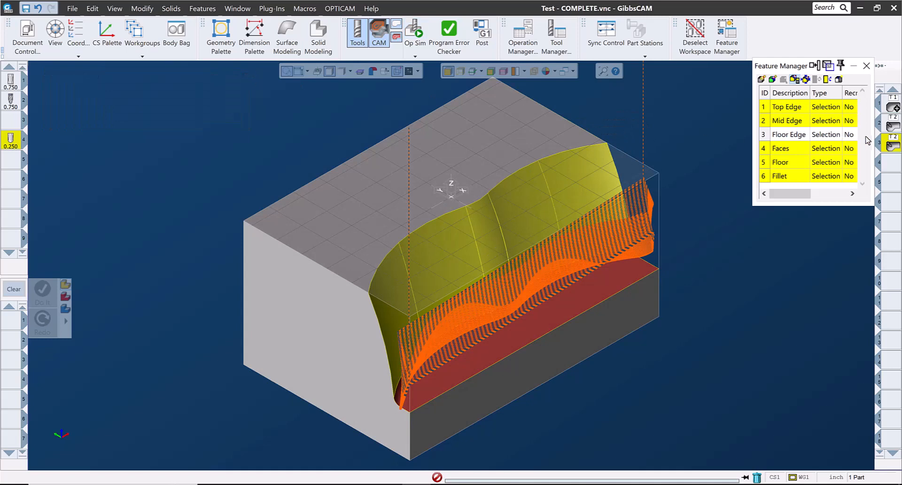
click(757, 477)
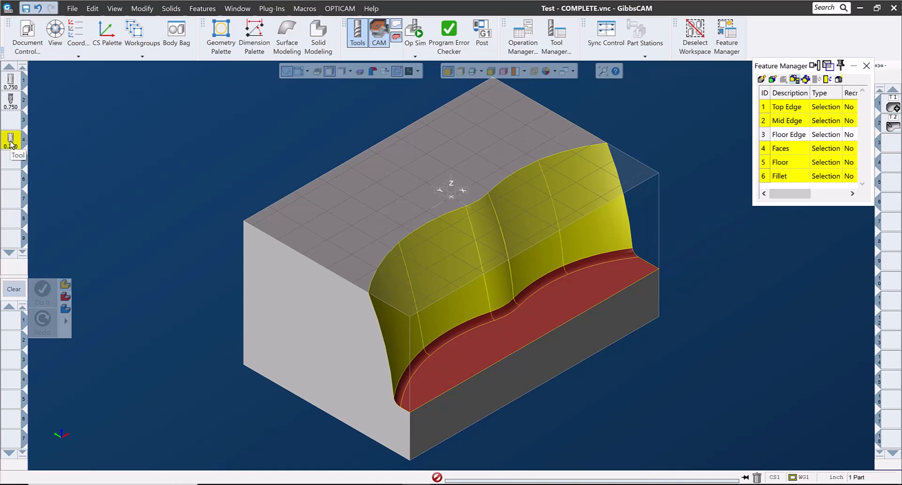
Create a Surface process with the 0.250 ball end mill, set its ridge height to 0.00005 and check the stepover
drag(11, 142, 10, 321)
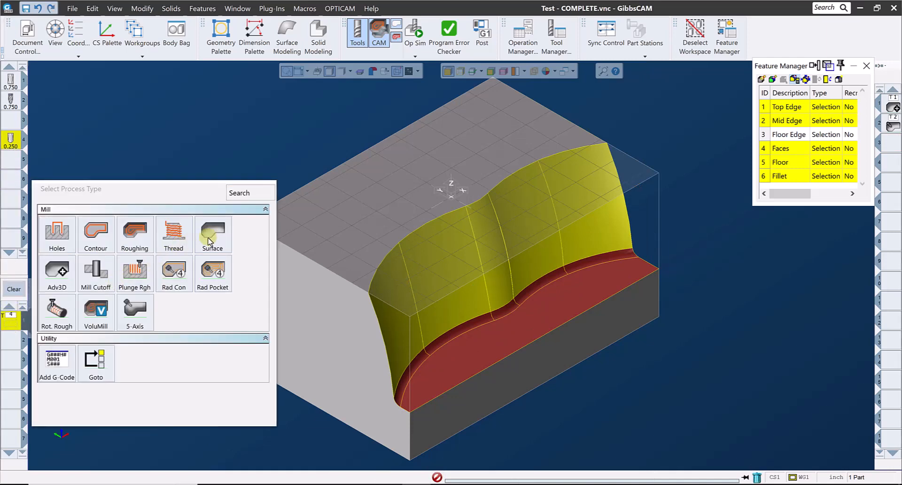
click(210, 241)
double_click(137, 274)
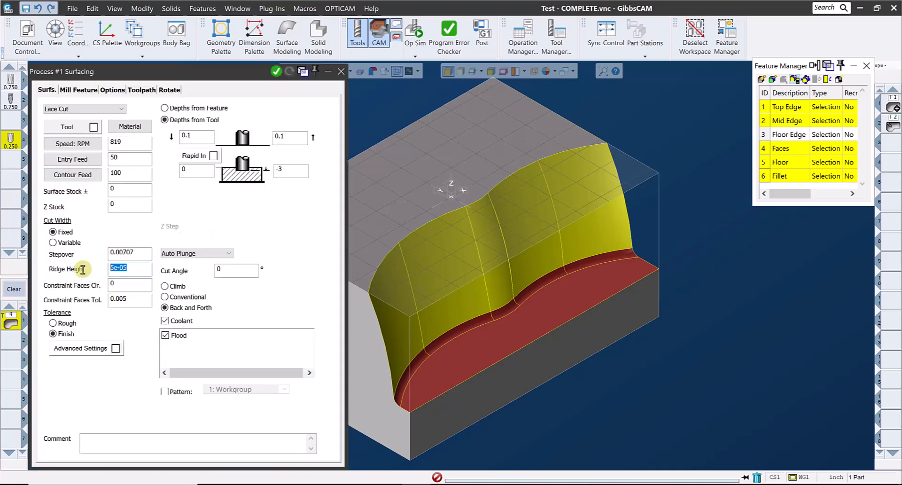
text(0.00005)
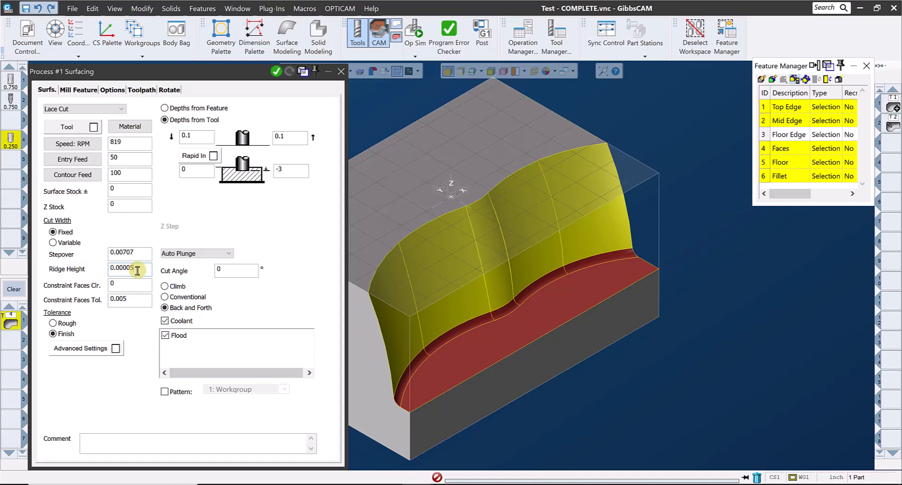
double_click(135, 253)
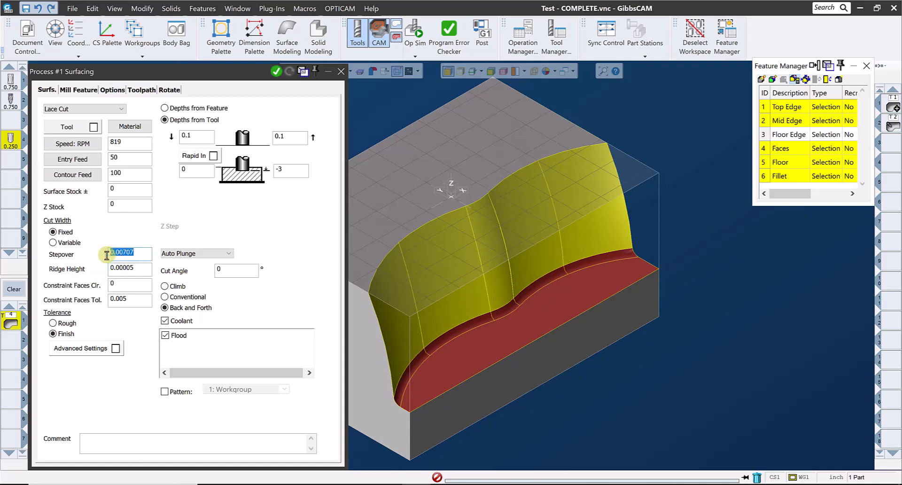
Set tool 4's diameter to 0.5 and re-enter the 0.00005 ridge height to check the stepover
double_click(10, 143)
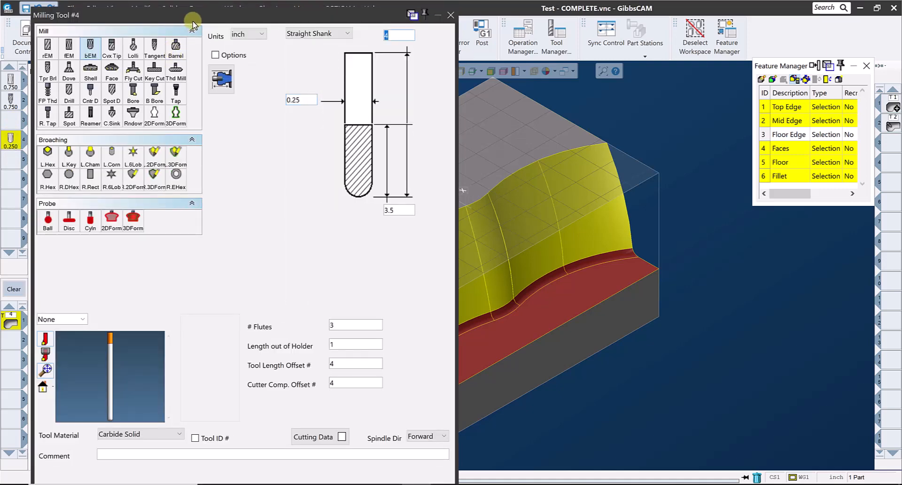
drag(200, 18, 557, 47)
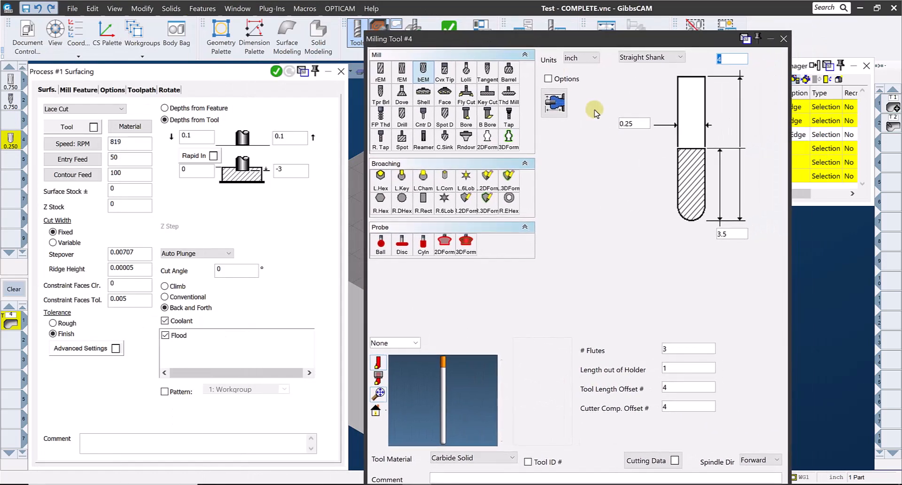
double_click(633, 122)
text(.5)
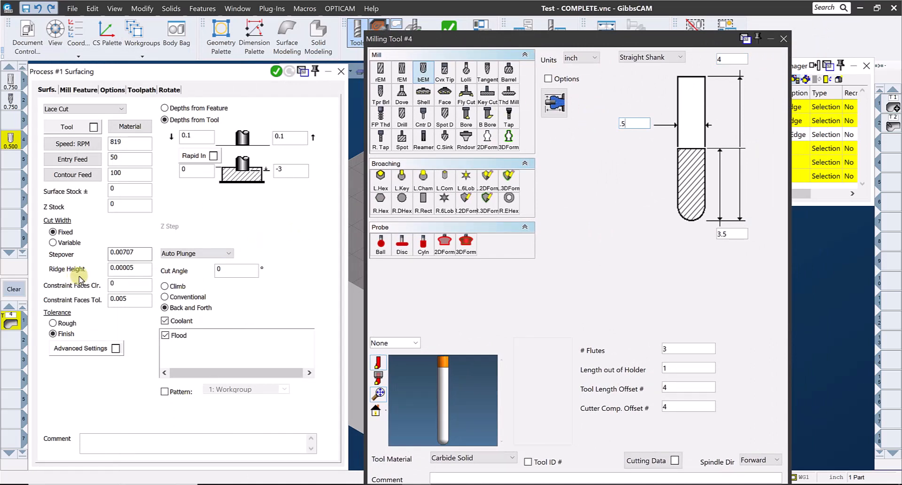
double_click(123, 269)
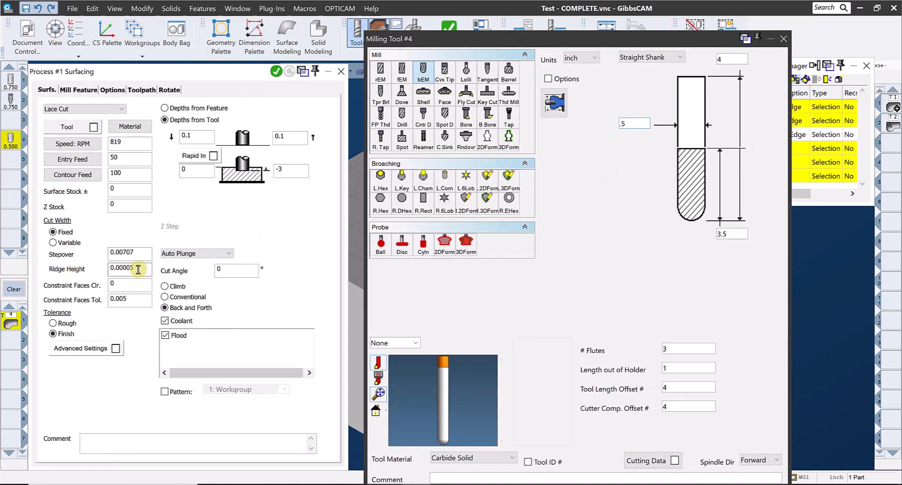
text(0.00005)
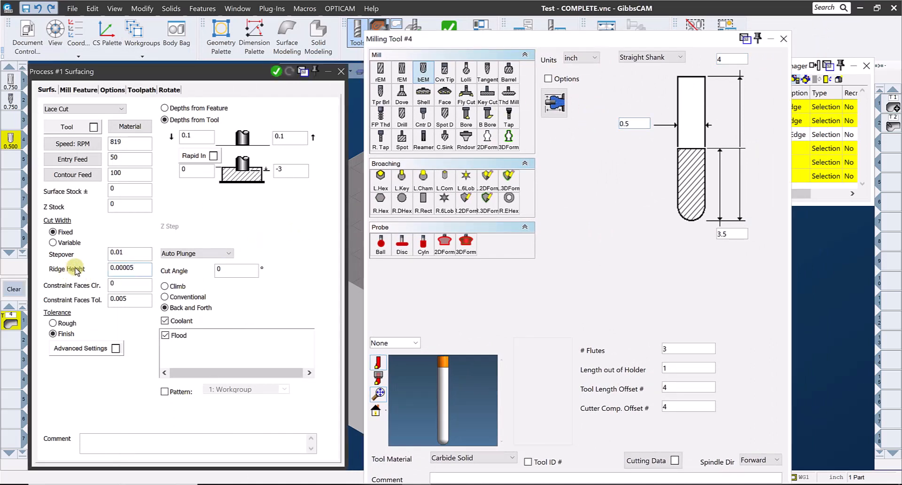
double_click(119, 253)
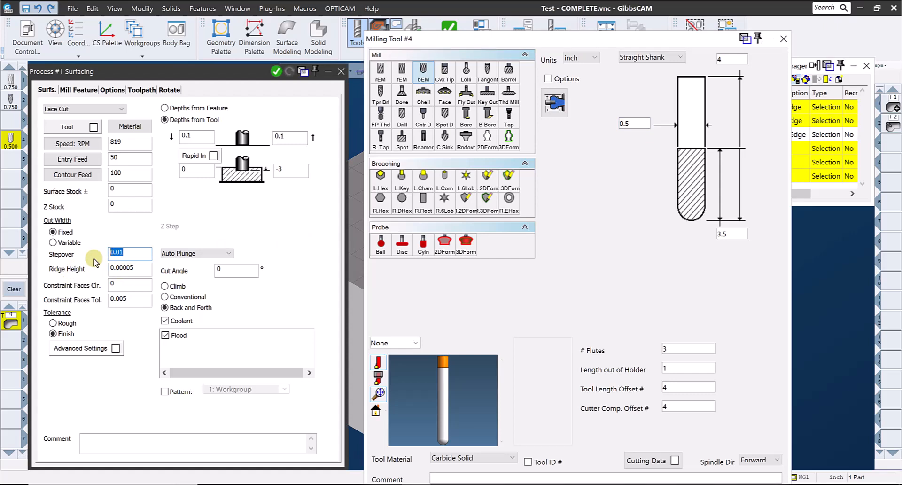
Set tool 4's diameter to 7, re-enter the 0.00005 ridge height to check the stepover, and close the tool definition
double_click(629, 123)
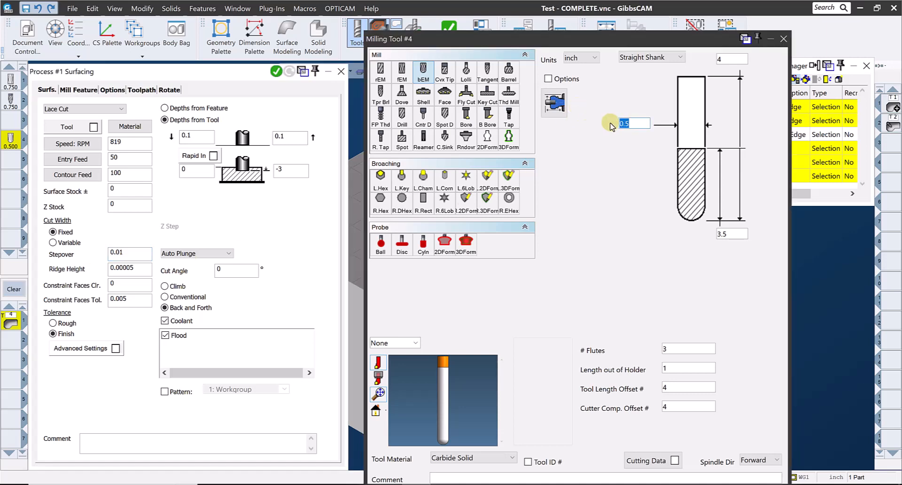
text(7)
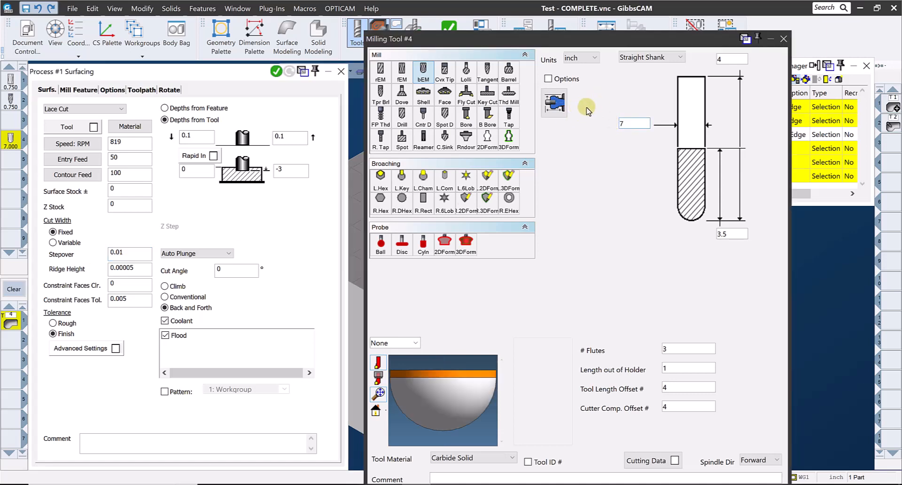
double_click(134, 268)
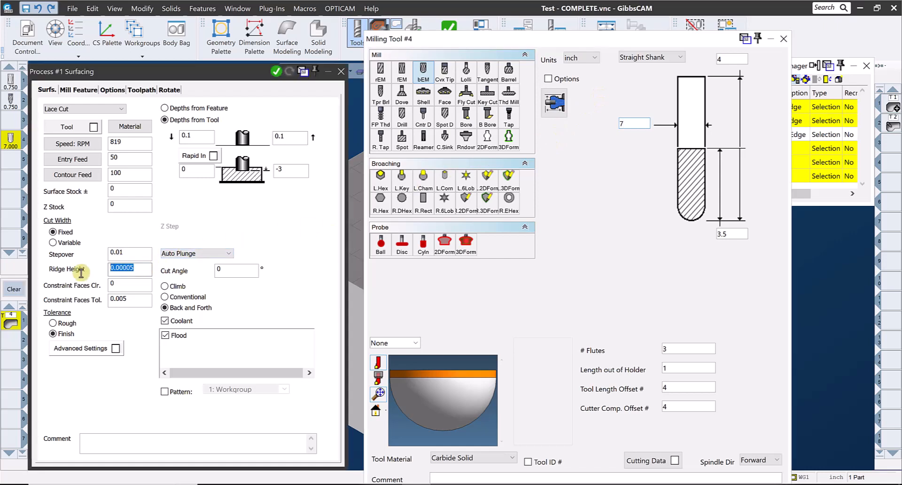
text(0.00005)
double_click(134, 253)
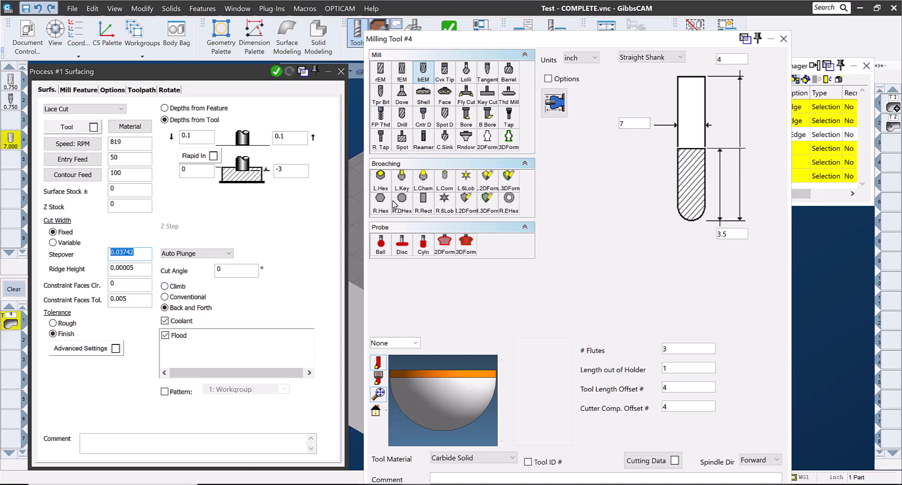
click(783, 39)
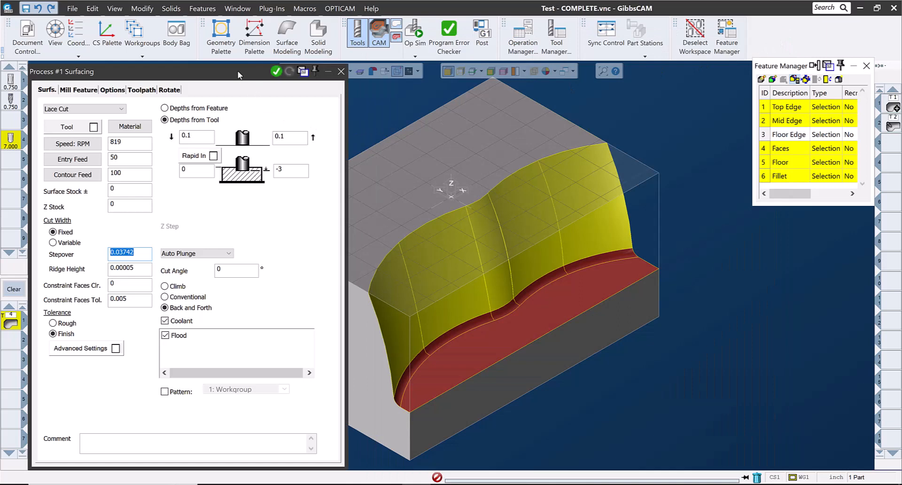
Close the surfacing process and clear the process list
drag(237, 74, 265, 69)
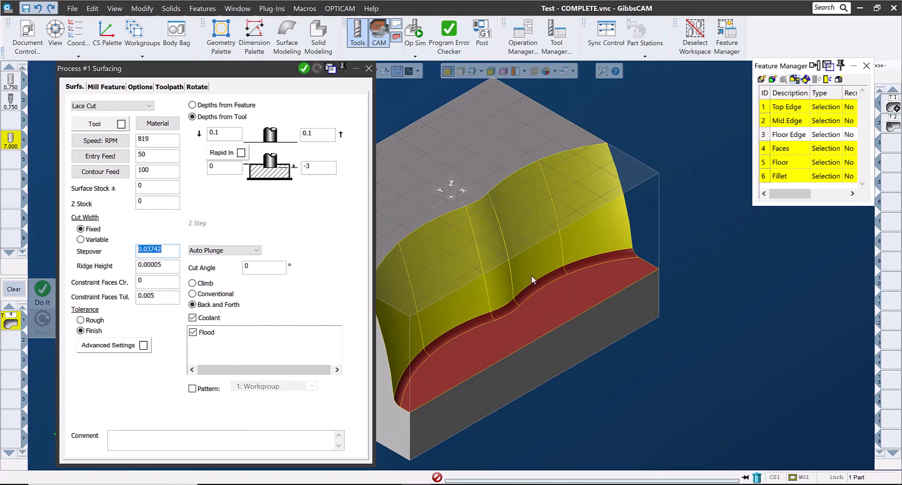
click(368, 70)
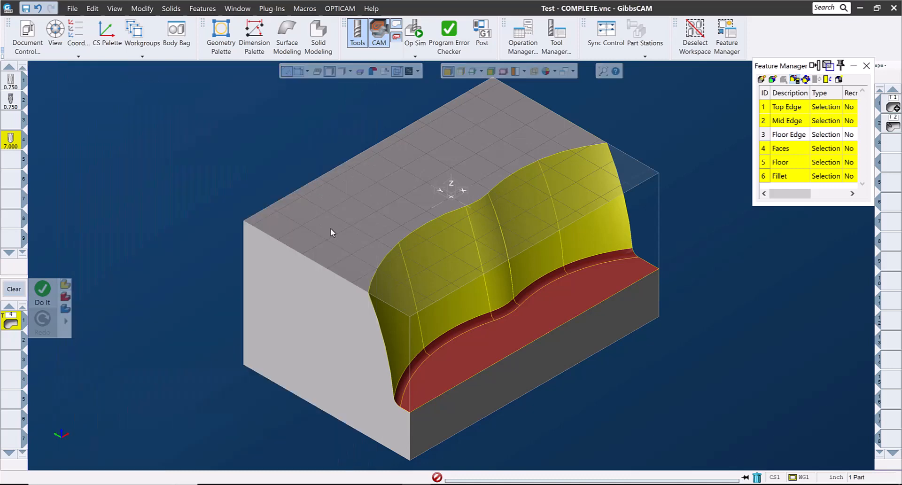
middle_drag(379, 304, 461, 318)
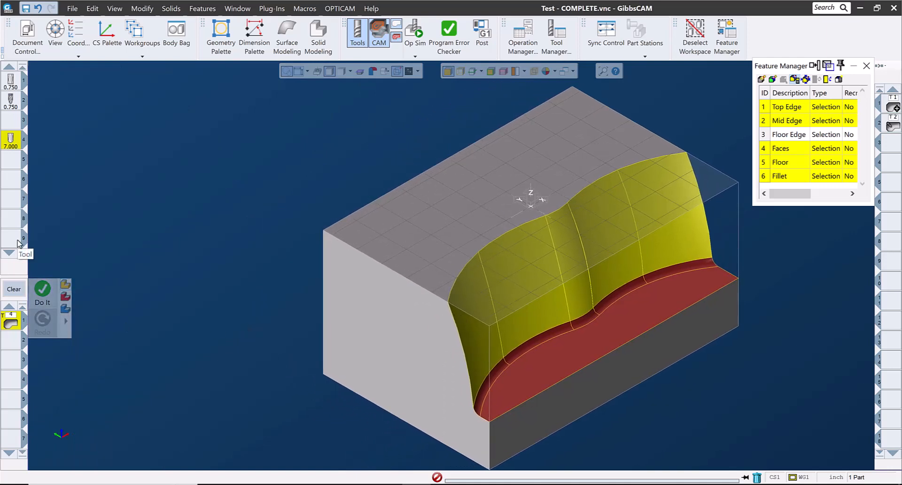
click(15, 289)
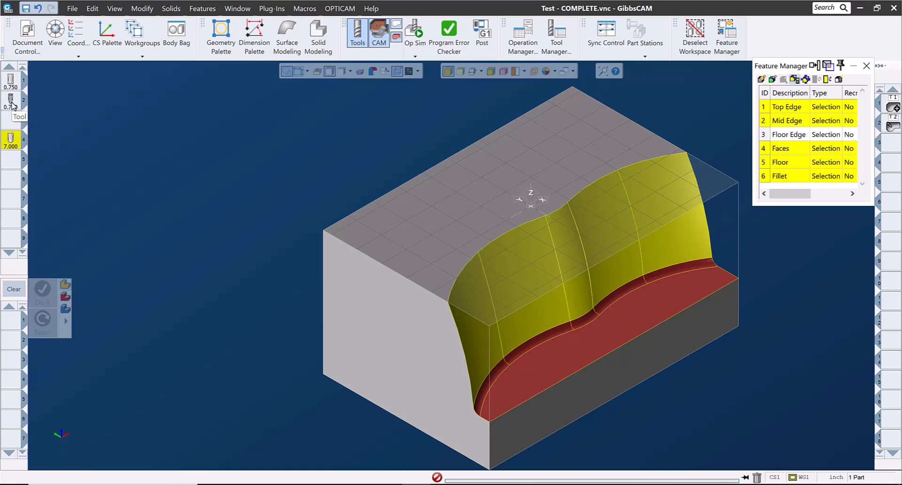
Open the tangent mill definition of tool 2 and examine its shank diameter, length, side radius and tip radius
double_click(11, 101)
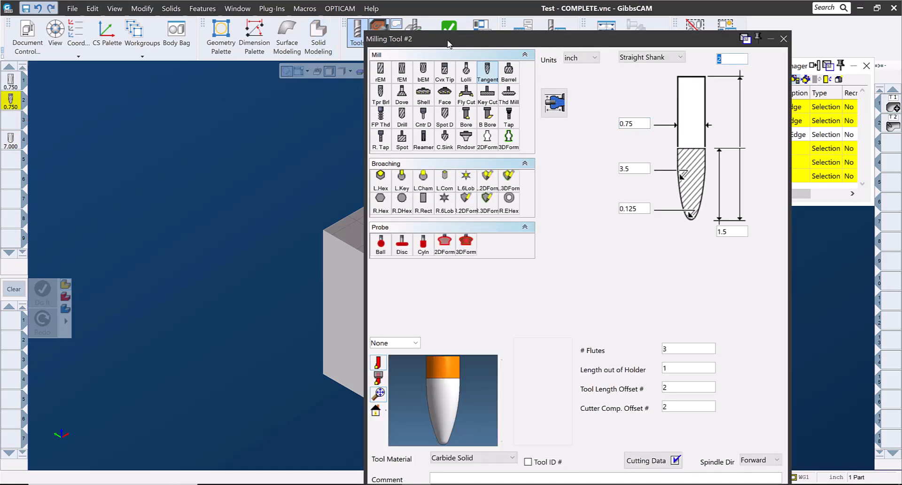
drag(448, 44, 122, 77)
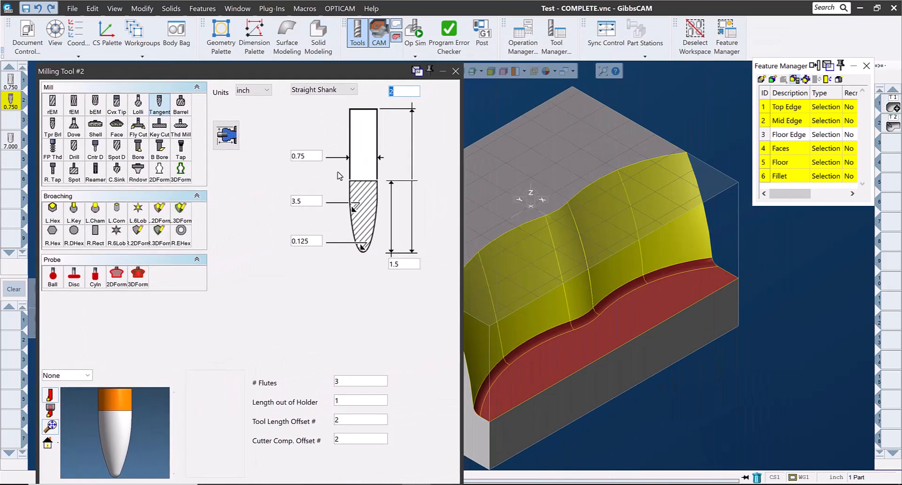
middle_drag(548, 230, 609, 224)
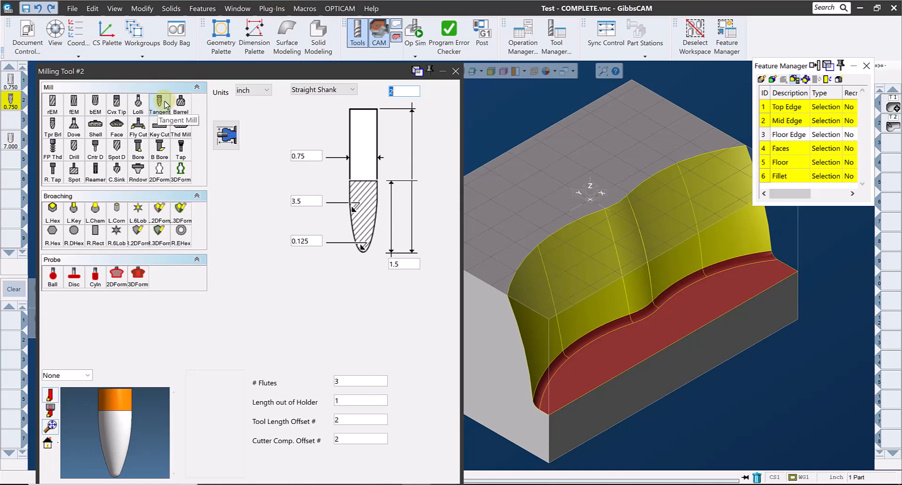
double_click(309, 155)
double_click(399, 263)
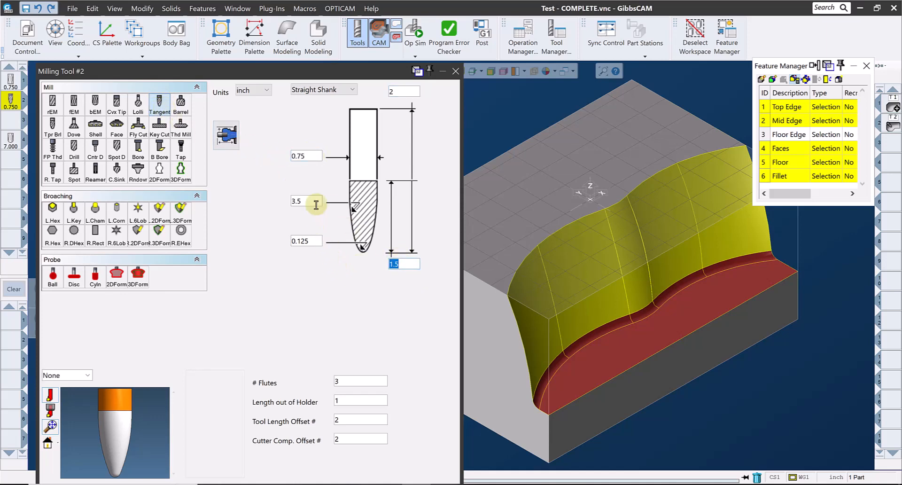
double_click(297, 200)
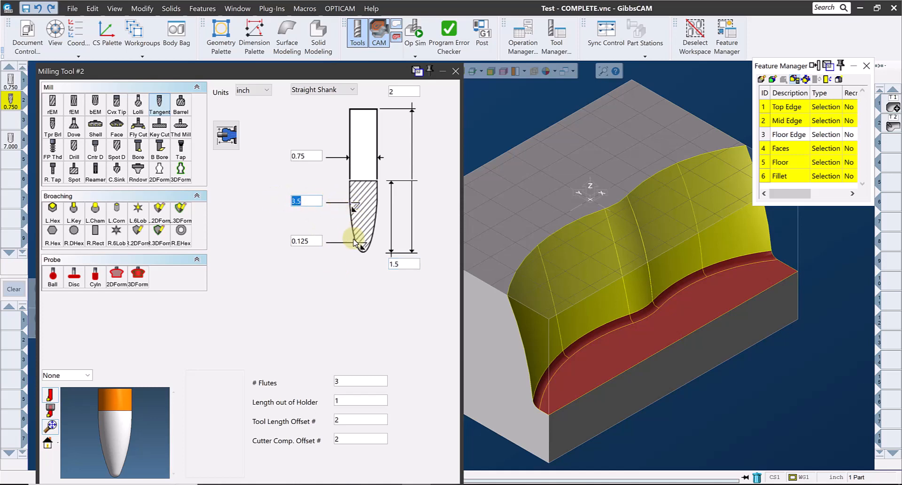
double_click(303, 241)
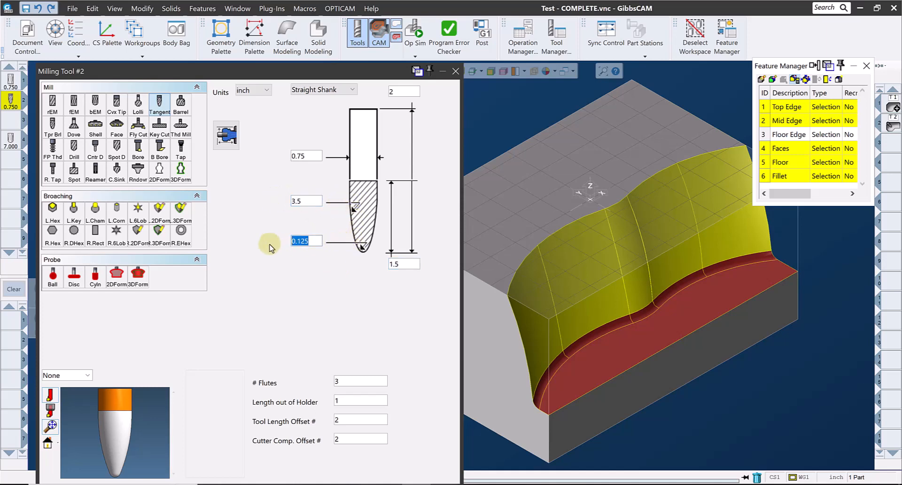
double_click(298, 201)
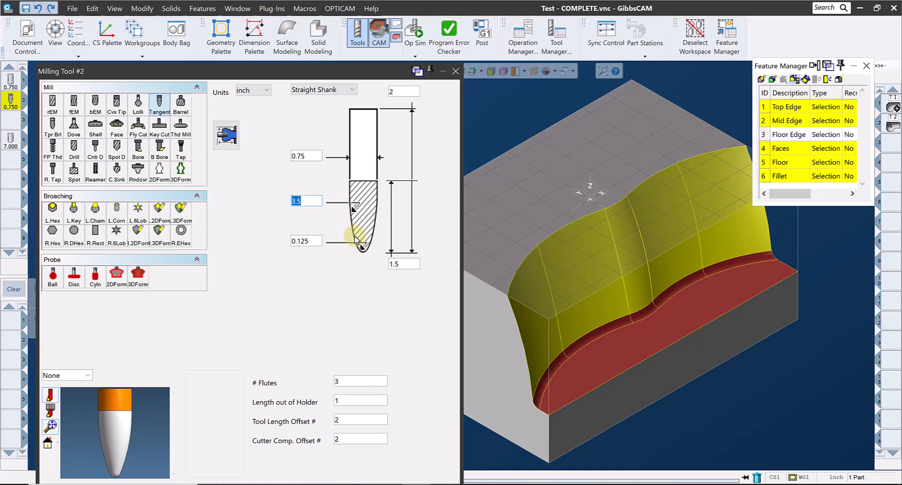
click(304, 156)
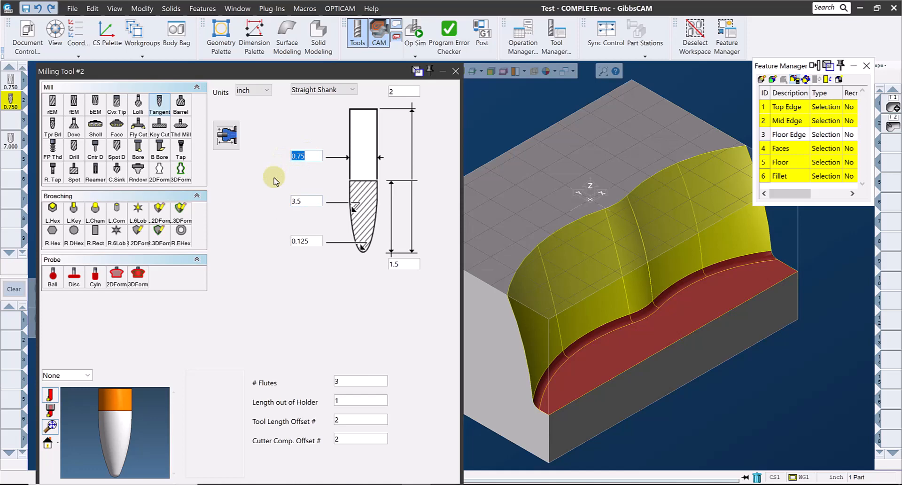
click(303, 241)
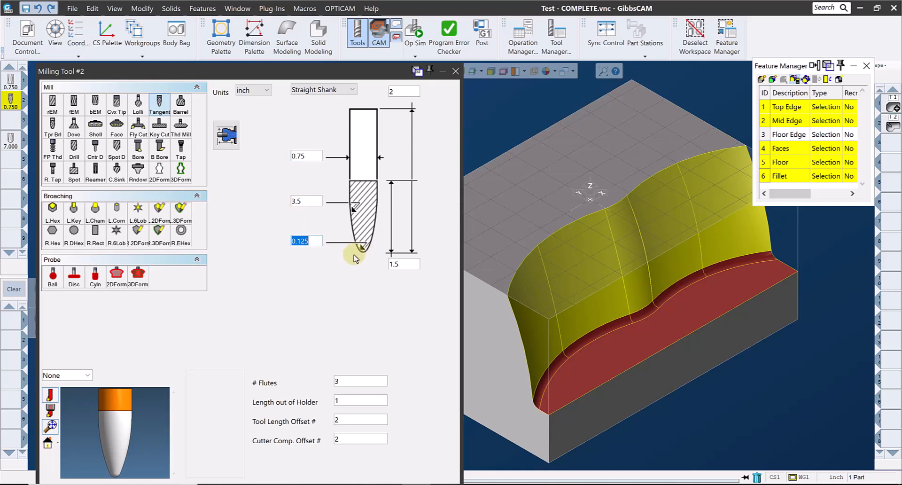
click(308, 201)
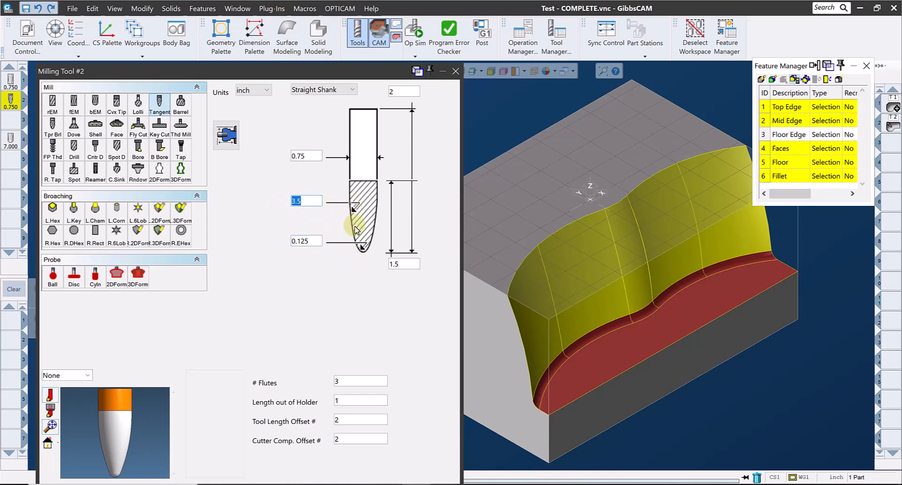
click(312, 241)
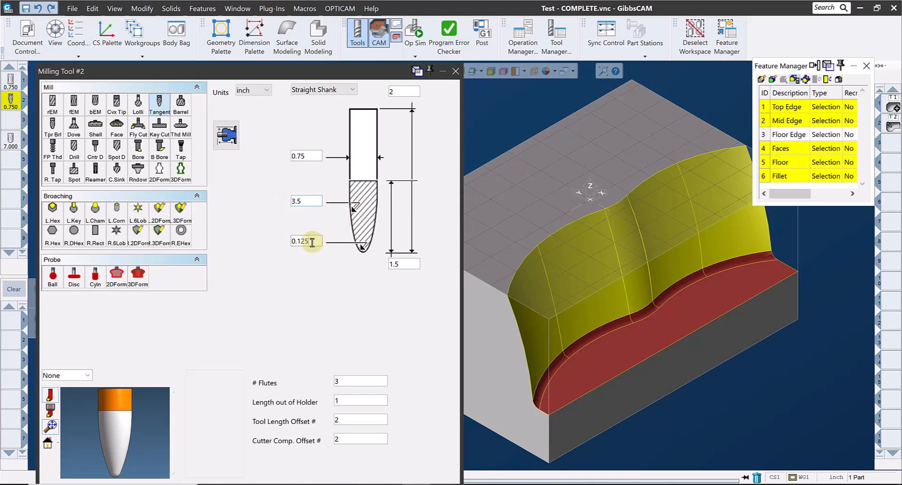
Examine the tip radius and shank diameter of the tangent mill in tool 2's definition, and close it
drag(313, 241, 276, 240)
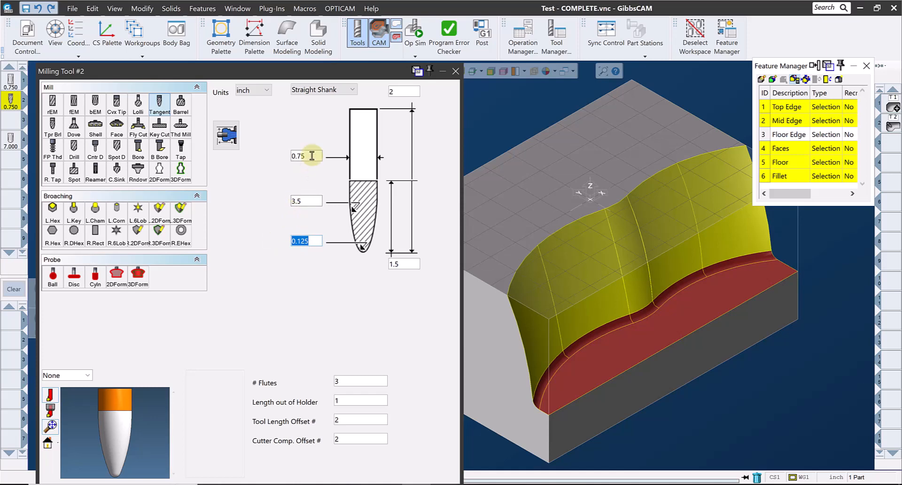
drag(300, 156, 252, 153)
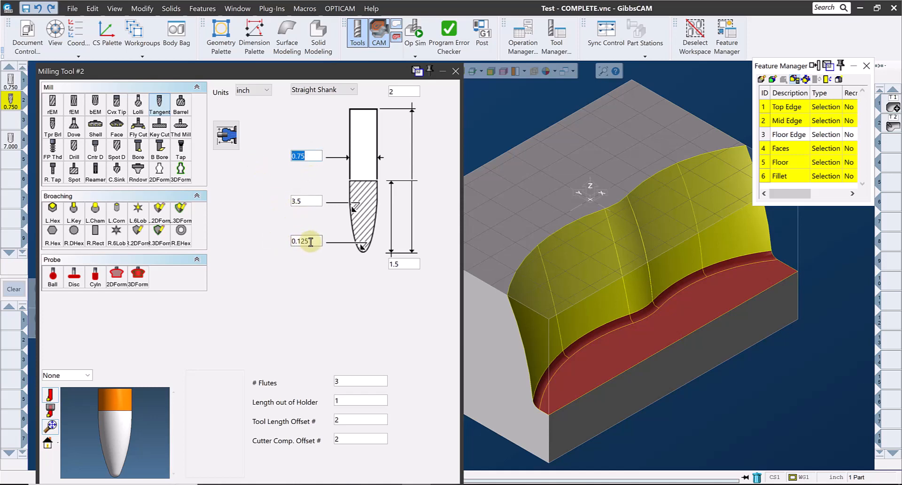
drag(314, 241, 266, 243)
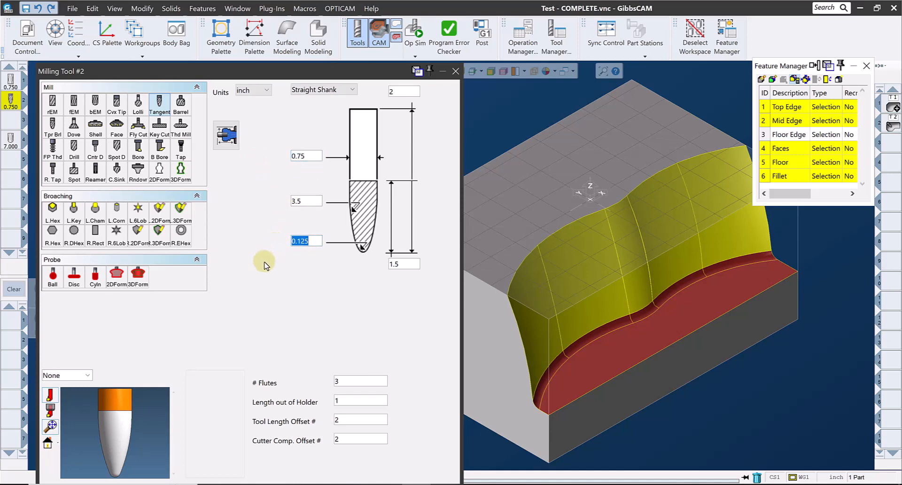
click(456, 72)
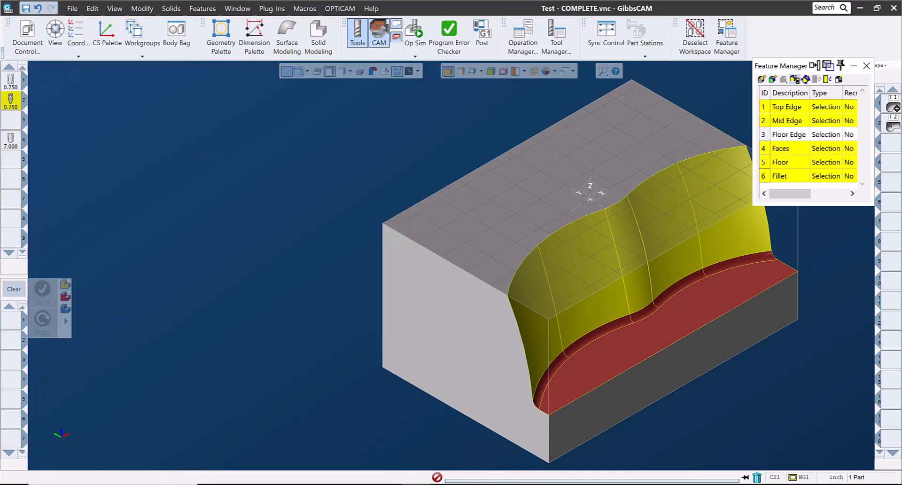
Create a 5-Axis process with tool 2, clear the feature selection, and restore the process defaults
click(13, 326)
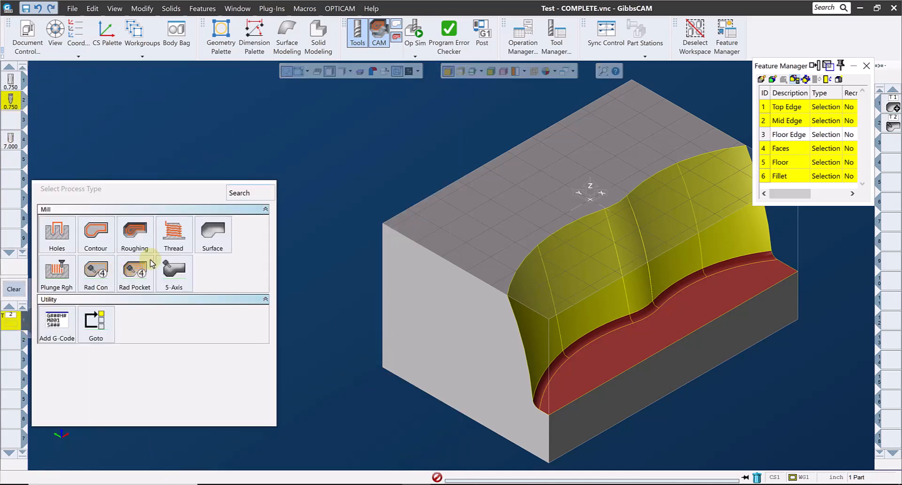
click(169, 277)
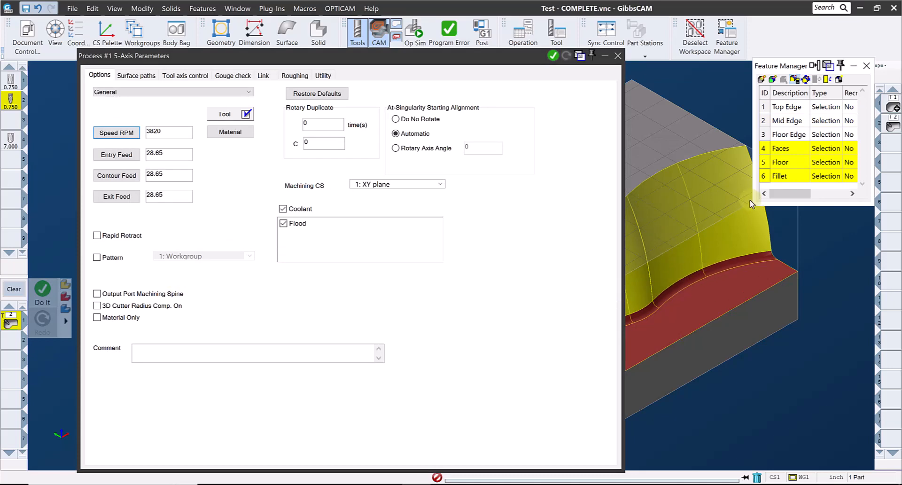
click(700, 53)
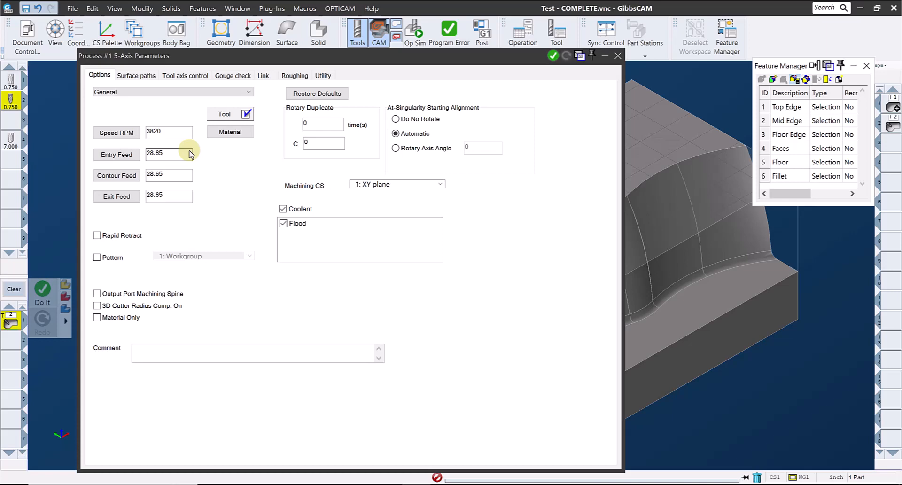
click(310, 94)
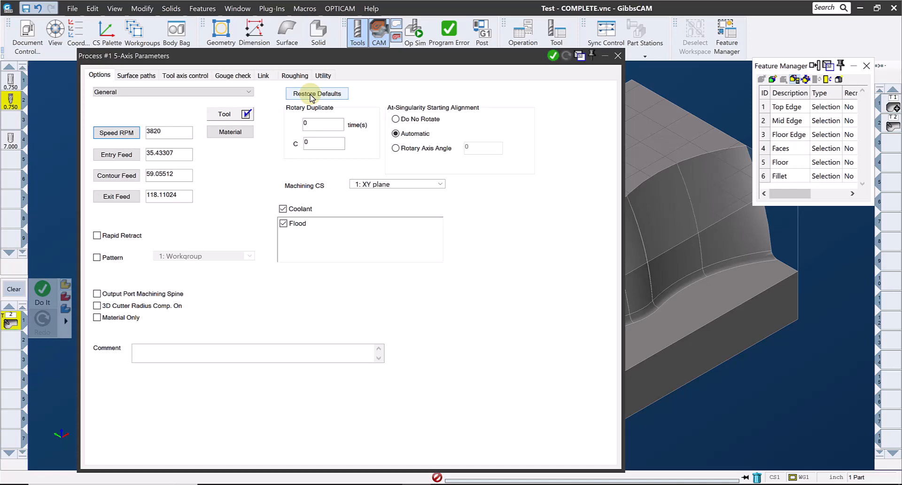
Calculate the speed and feed from the 3/4" Tangent Barrel entry in tool 2's feeds and speeds table
click(223, 115)
click(331, 223)
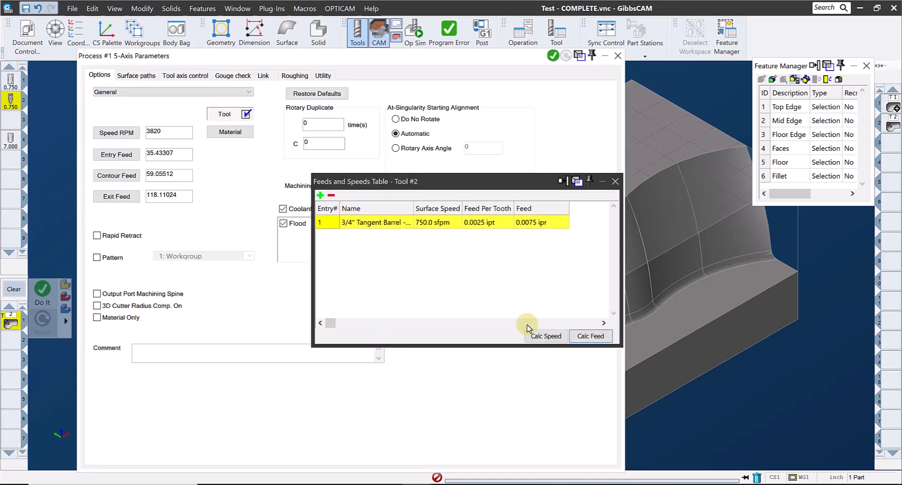
click(587, 336)
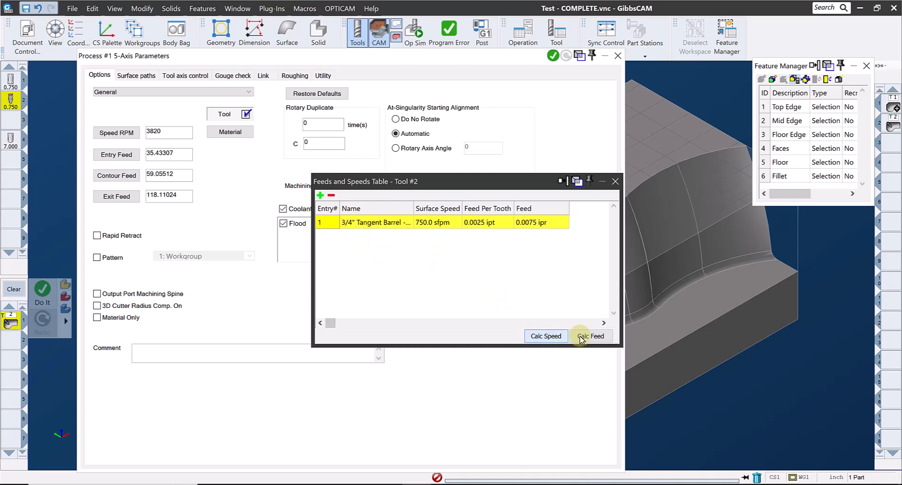
click(615, 182)
Set the surface path pattern to Morph between 2 curves and assign the Faces feature as the drive surfaces
click(142, 76)
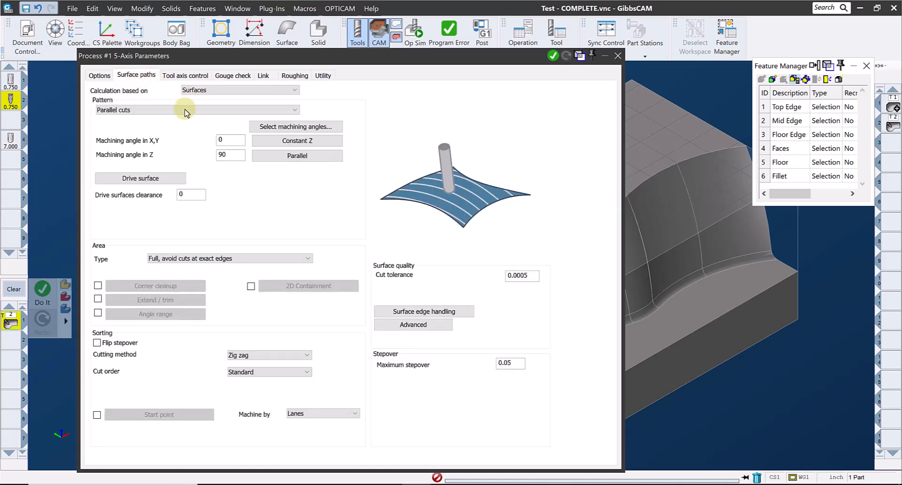
click(191, 111)
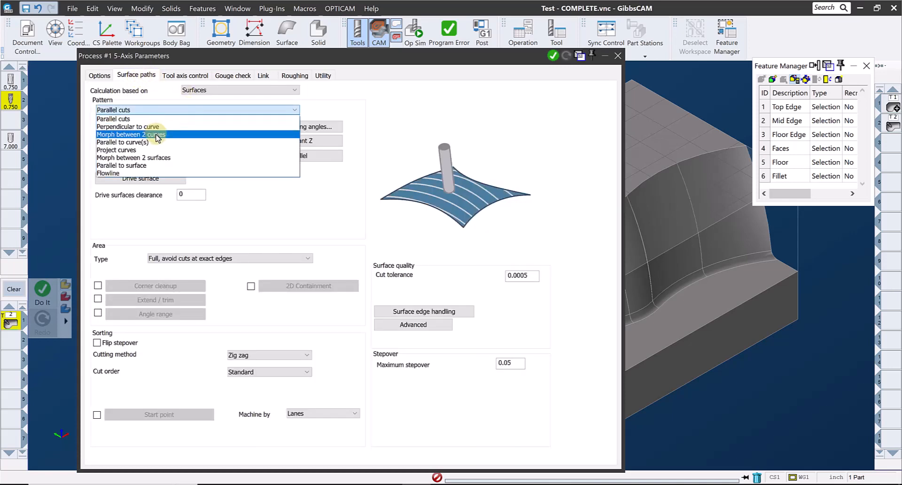
click(160, 134)
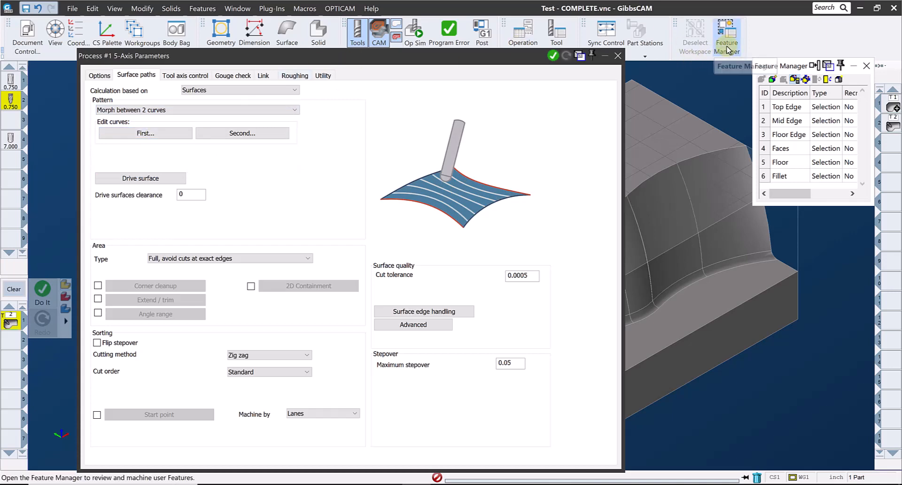
drag(773, 71, 674, 102)
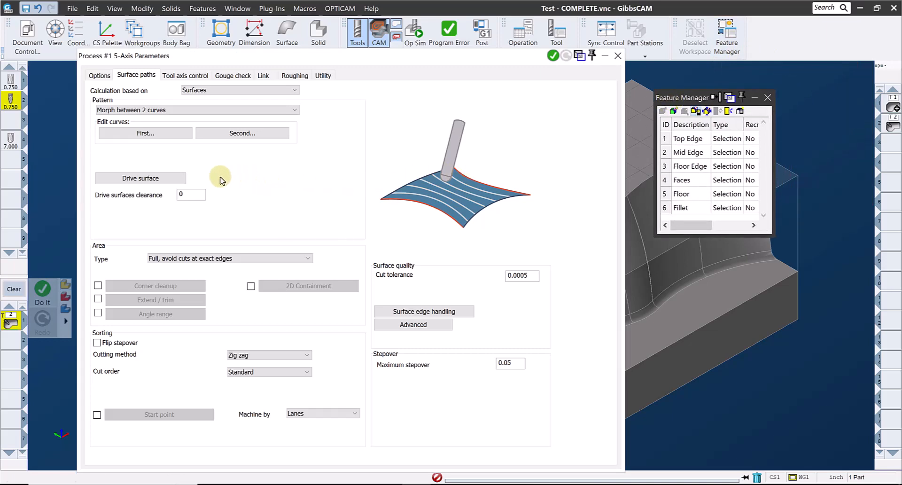
click(168, 182)
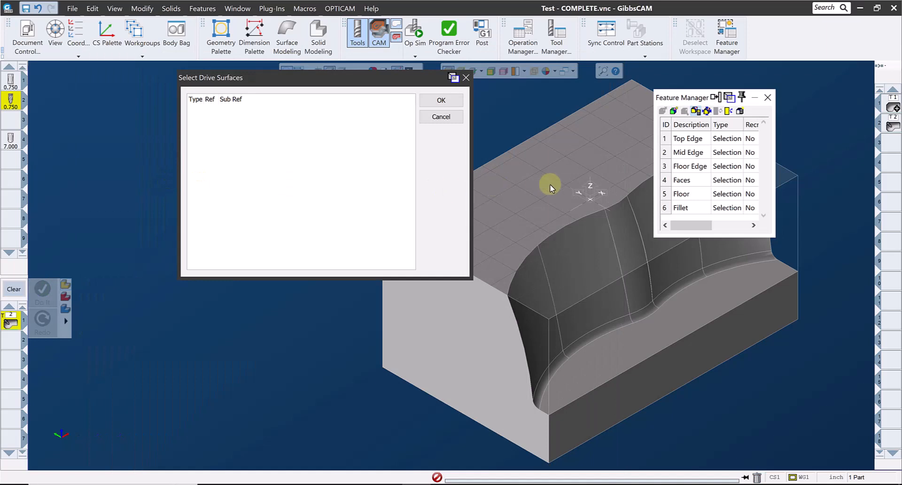
click(690, 180)
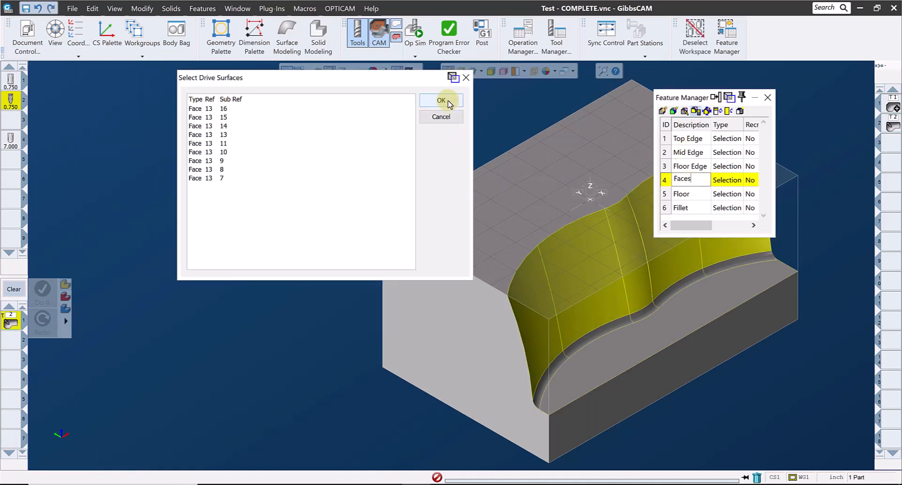
click(444, 100)
Assign the Top Edge feature as the first morph curve and the Mid Edge feature as the second
click(141, 134)
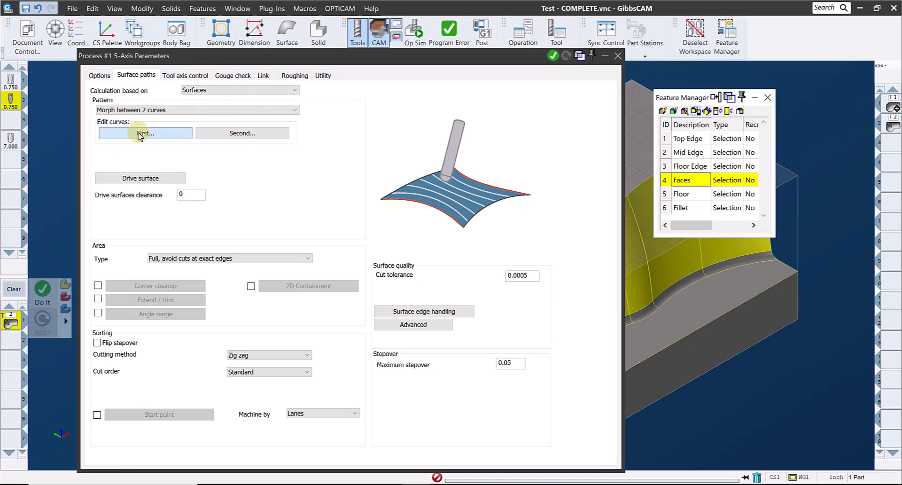
click(688, 139)
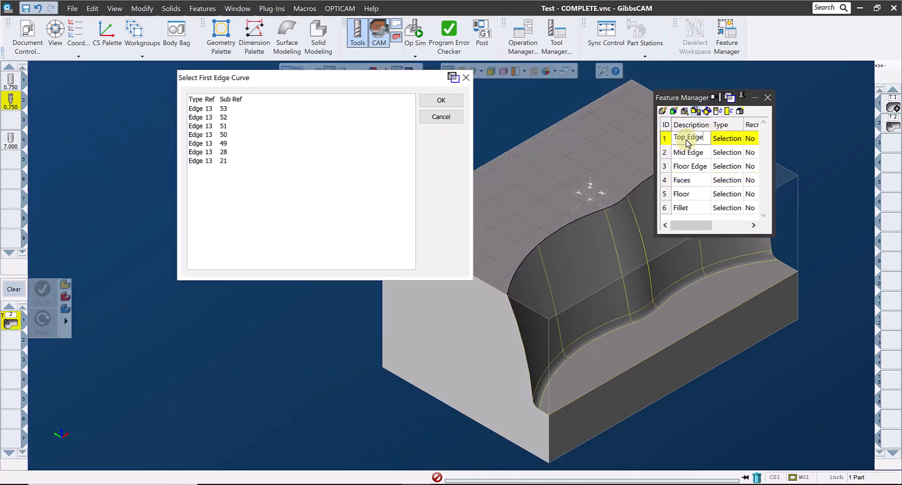
click(442, 101)
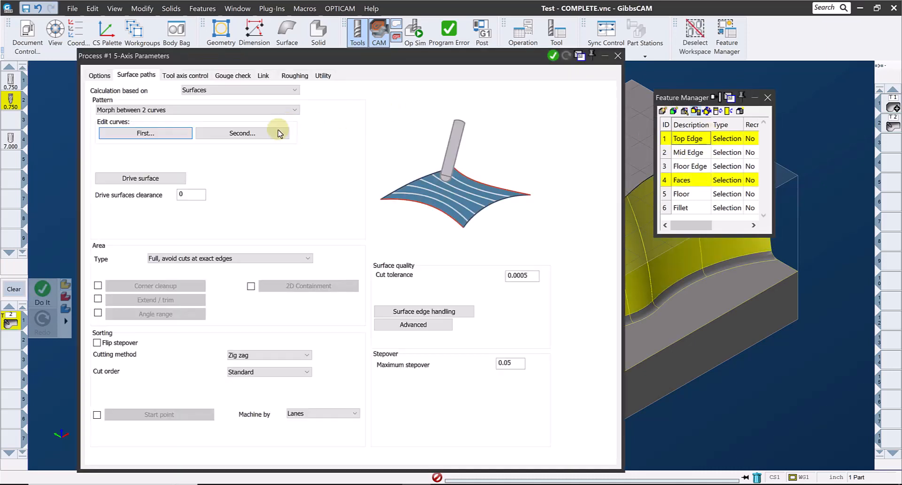
click(264, 133)
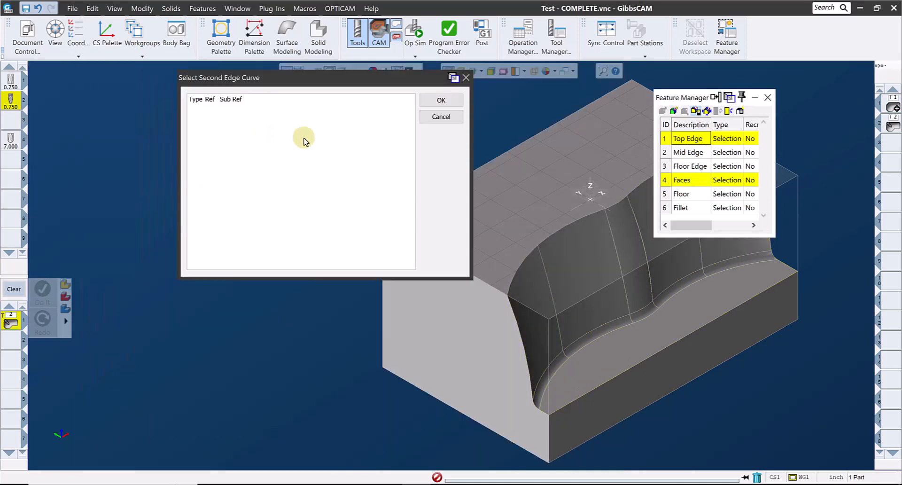
click(689, 152)
click(438, 100)
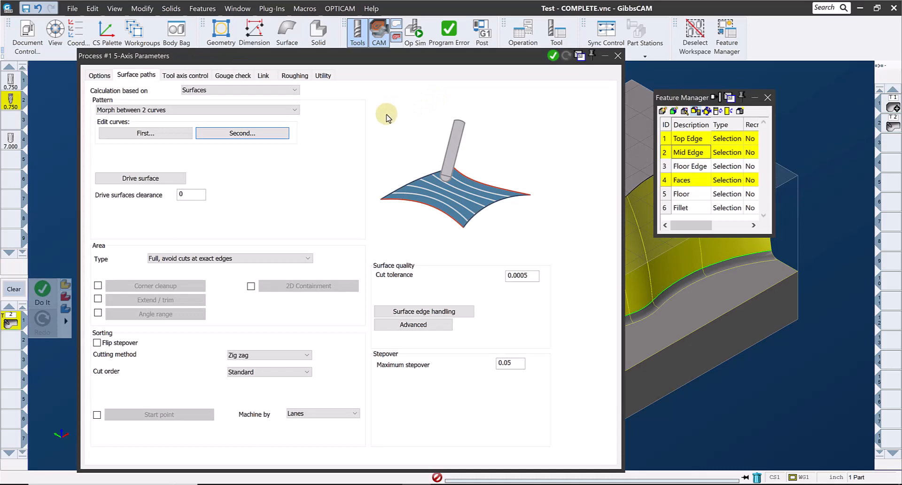
Enable Extend / trim with a tangential start extension value of 0.06, and define the end extension by value
click(98, 299)
click(175, 301)
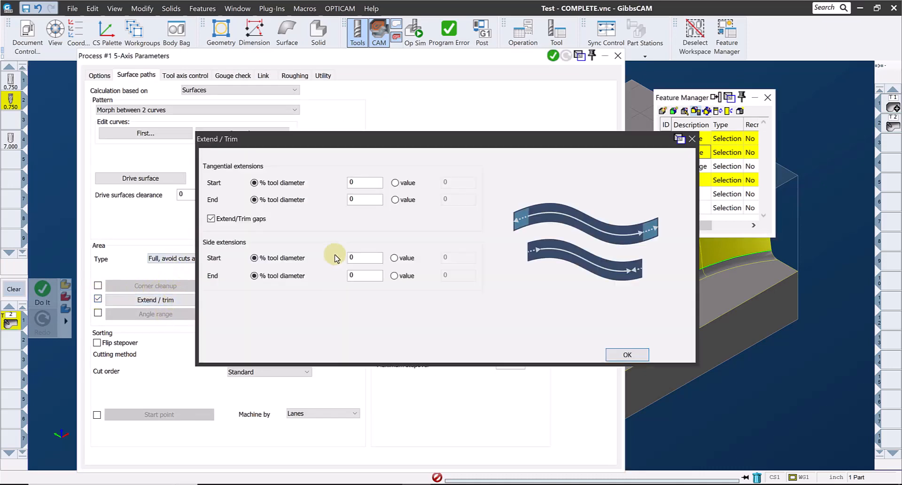
click(395, 182)
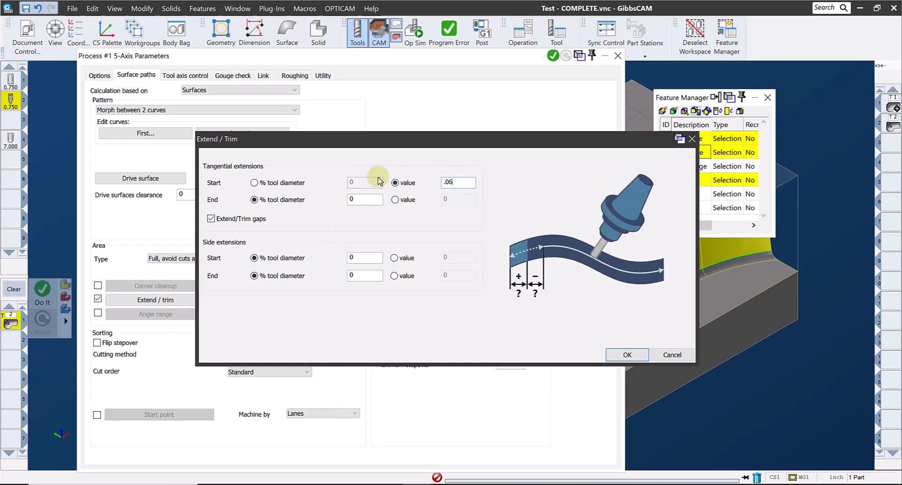
text(.06)
key(Tab)
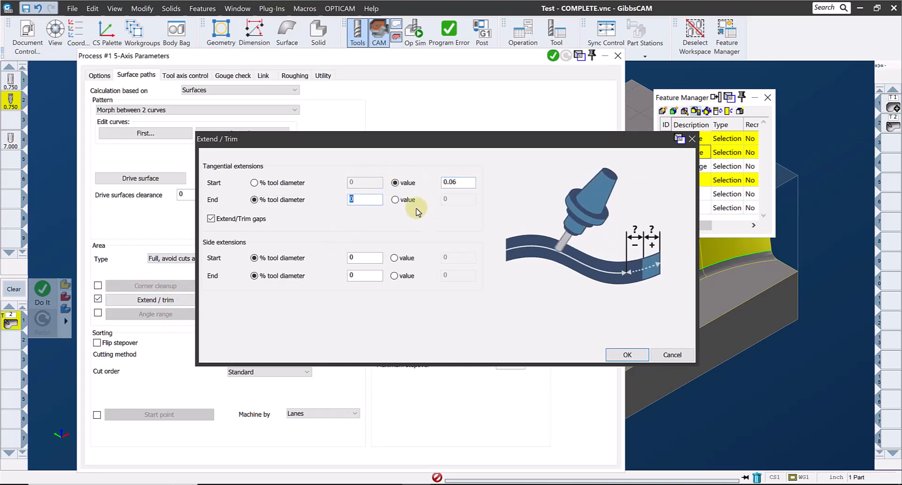
click(396, 200)
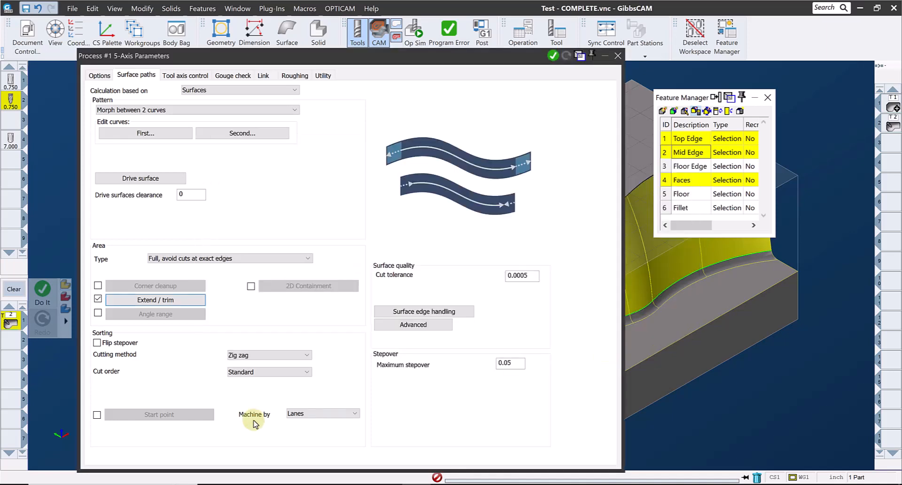
click(614, 354)
Set the cutting method to One way with Climb direction and the maximum stepover to 0.0375
click(252, 355)
click(242, 372)
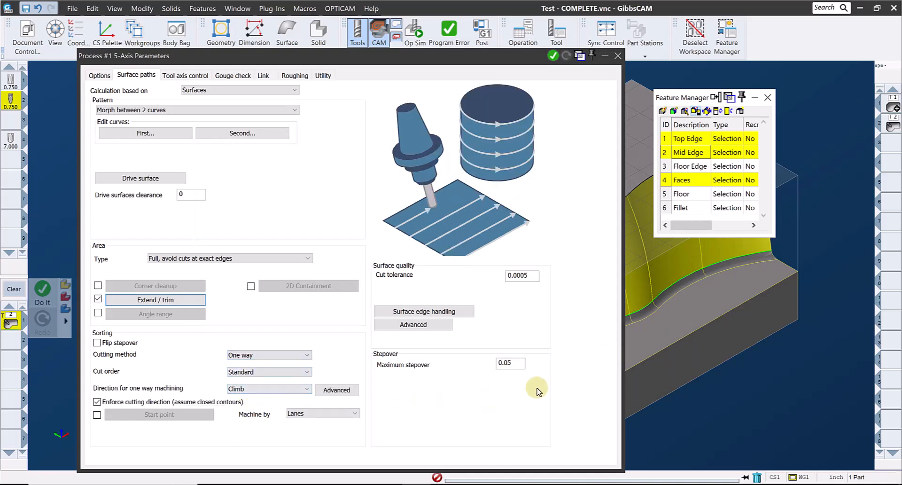
drag(513, 366, 494, 365)
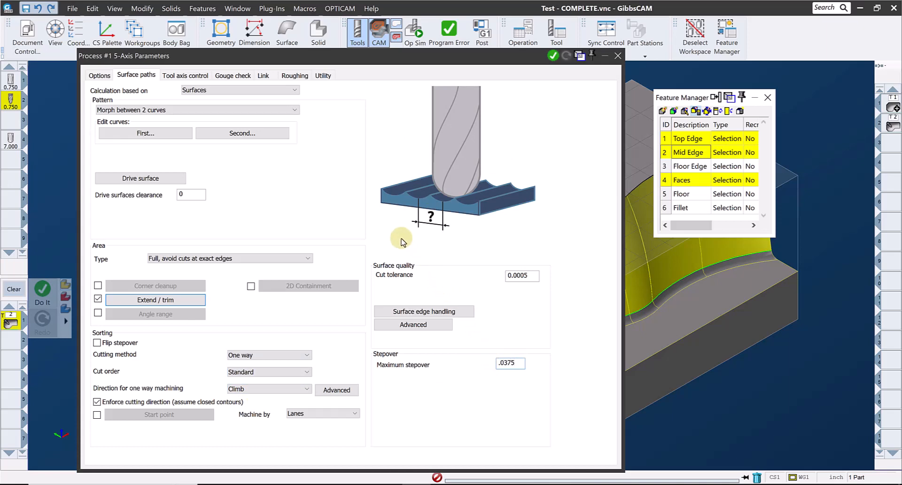
Control the tool axis with side tilt set by Contact point and the contact point defined By line parameter
click(175, 77)
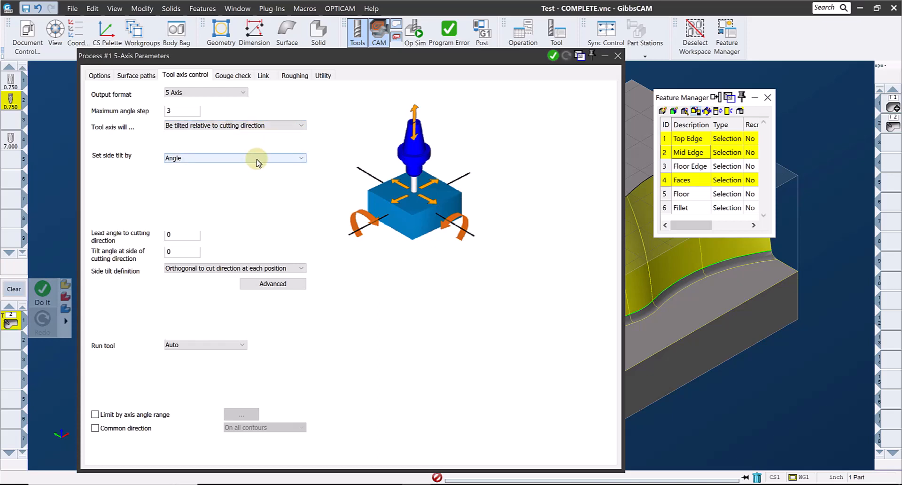
click(258, 160)
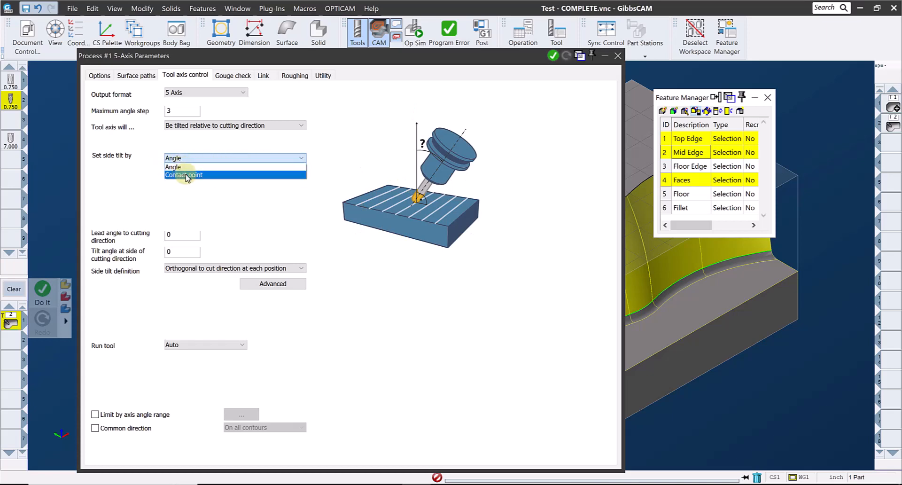
click(201, 175)
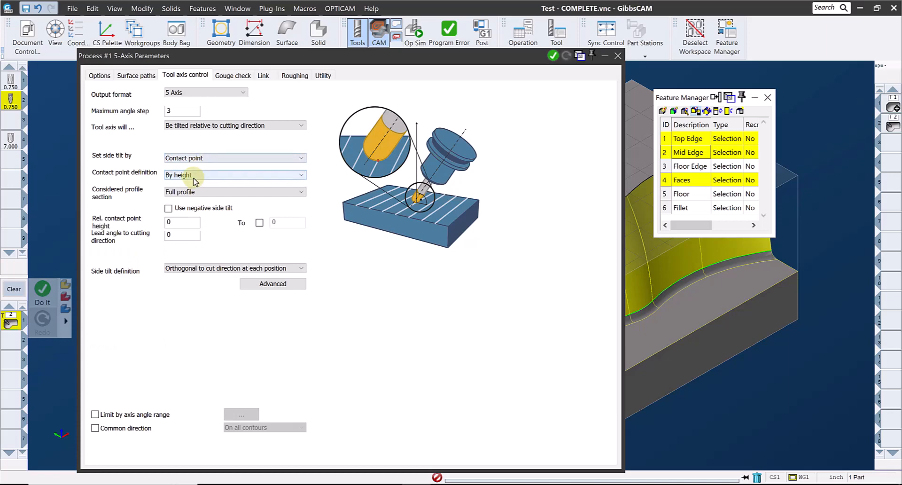
click(198, 176)
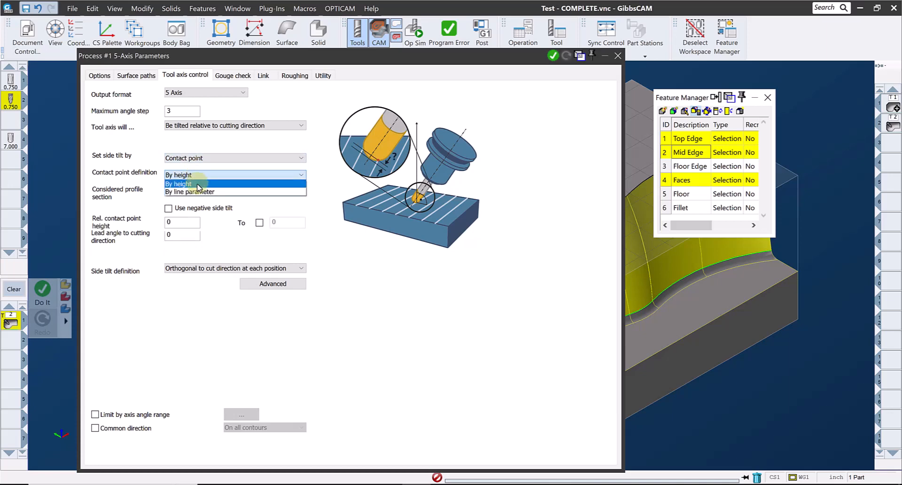
click(202, 192)
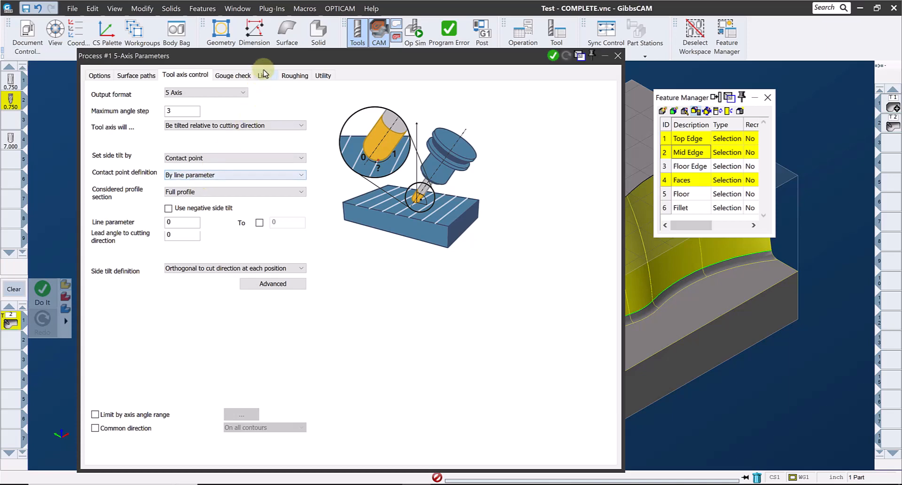
Bring up the tangent barrel mill's definition beside the 5-axis parameters to compare its profile with the section options
drag(272, 56, 541, 45)
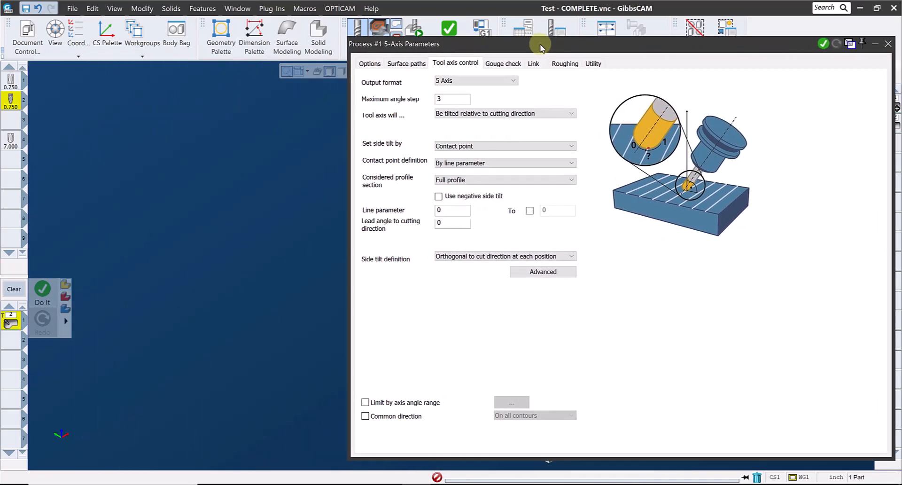
click(449, 180)
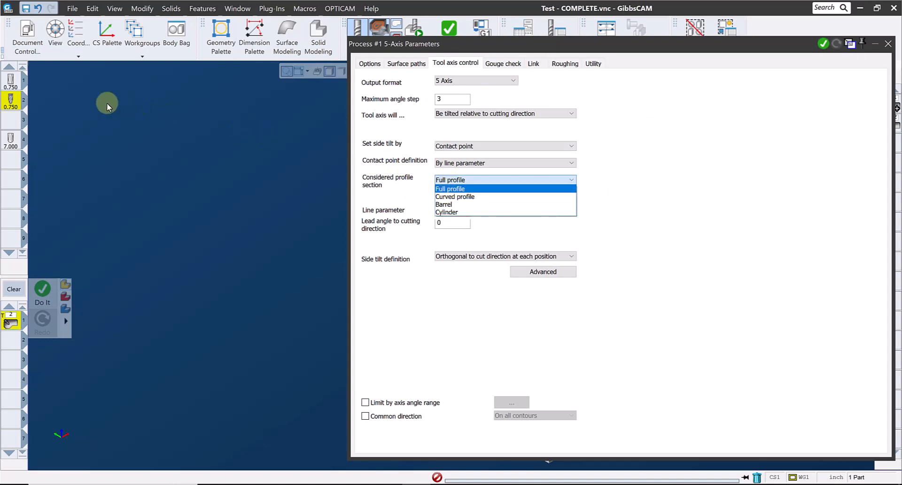
double_click(11, 103)
click(111, 98)
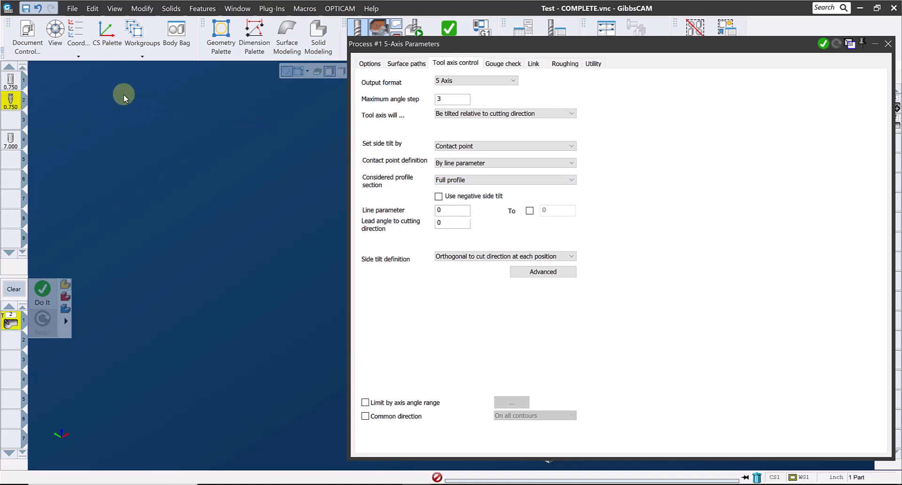
double_click(15, 108)
drag(194, 73, 49, 72)
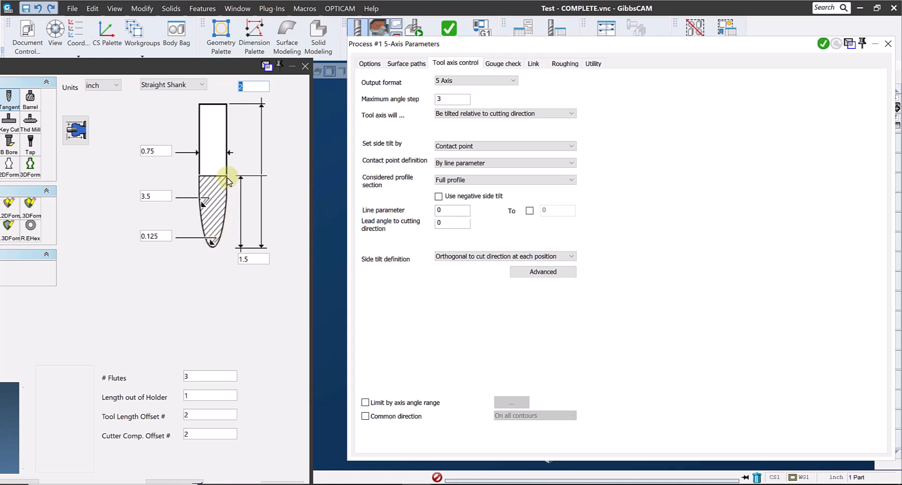
Try the Curved profile, Barrel and Cylinder options for the considered profile section
click(479, 180)
click(454, 197)
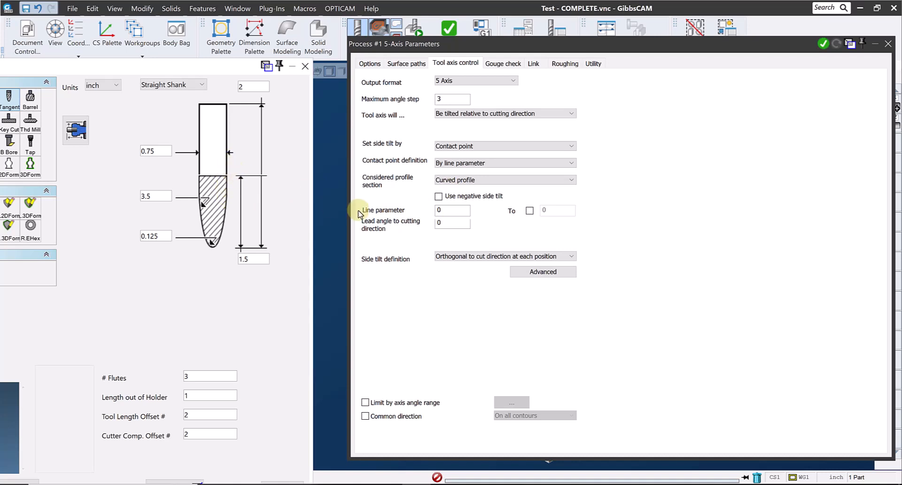
click(456, 181)
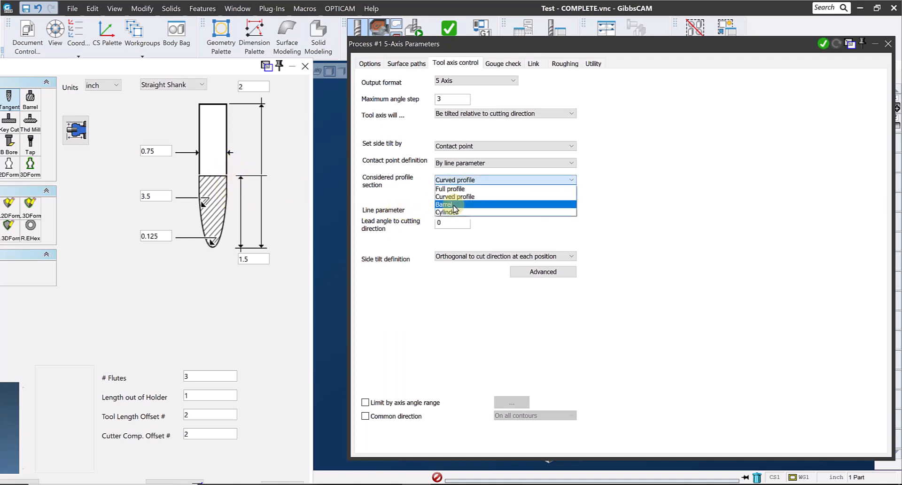
click(453, 205)
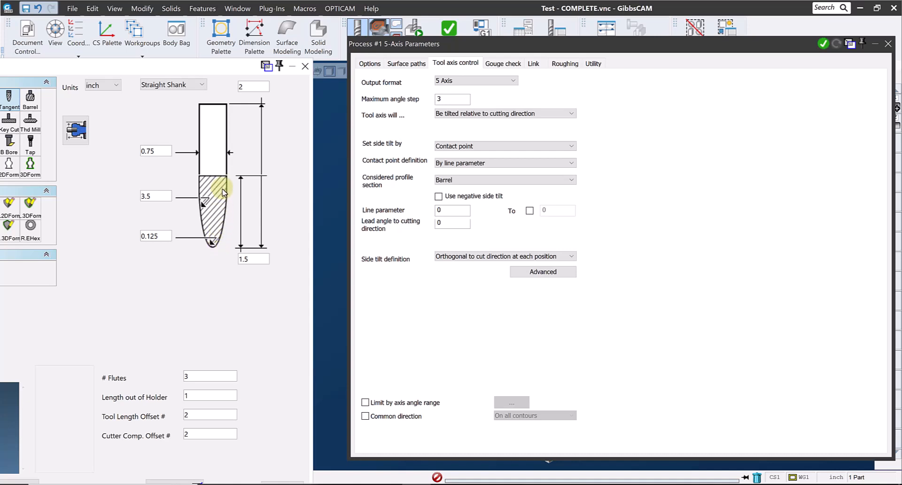
click(443, 181)
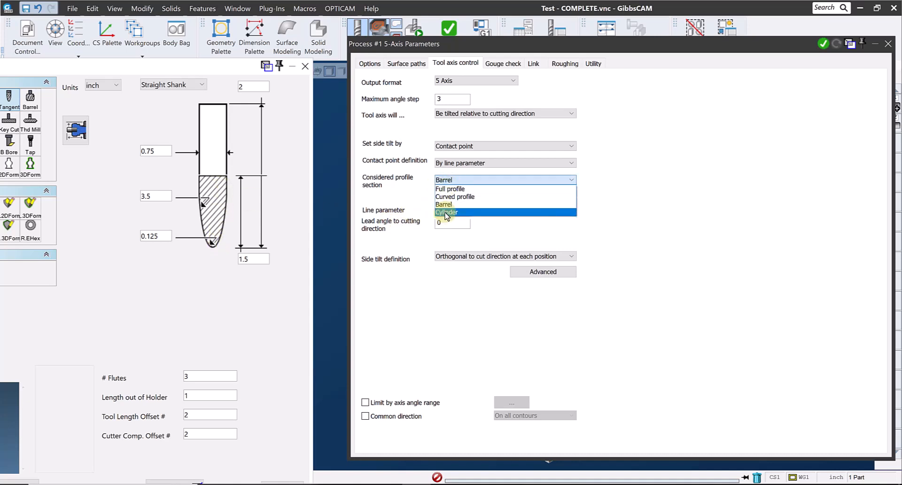
click(444, 214)
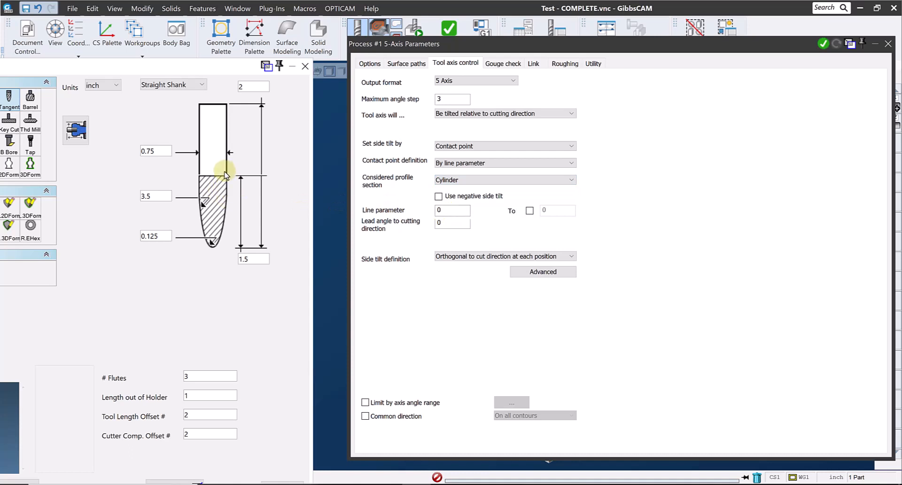
Set the considered profile section to Barrel and make the line parameter range from 0.9 to 0.1
click(475, 180)
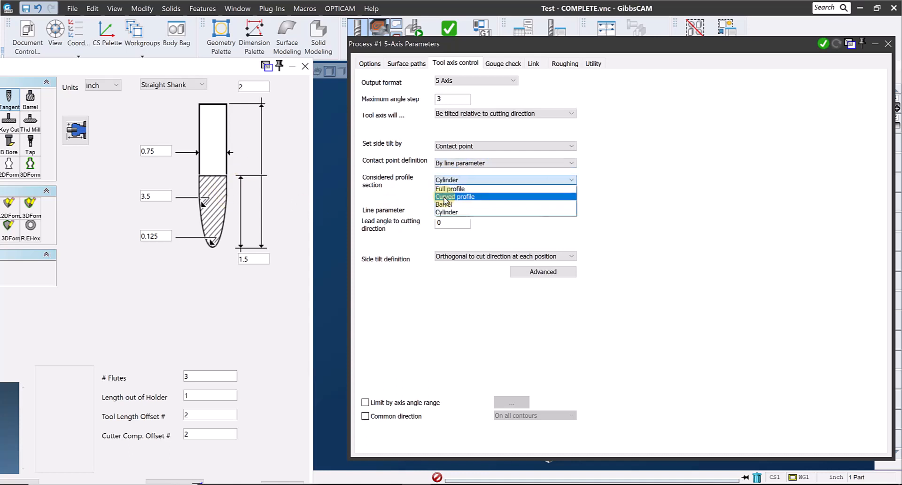
click(449, 205)
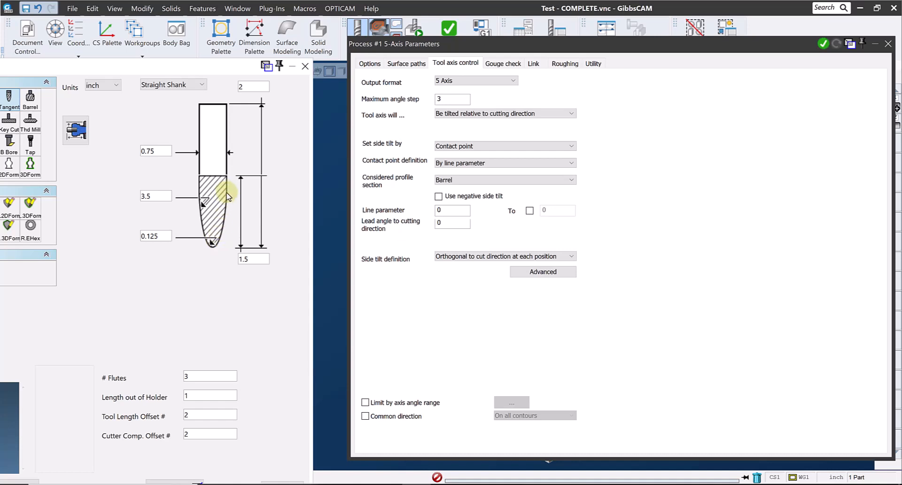
double_click(445, 210)
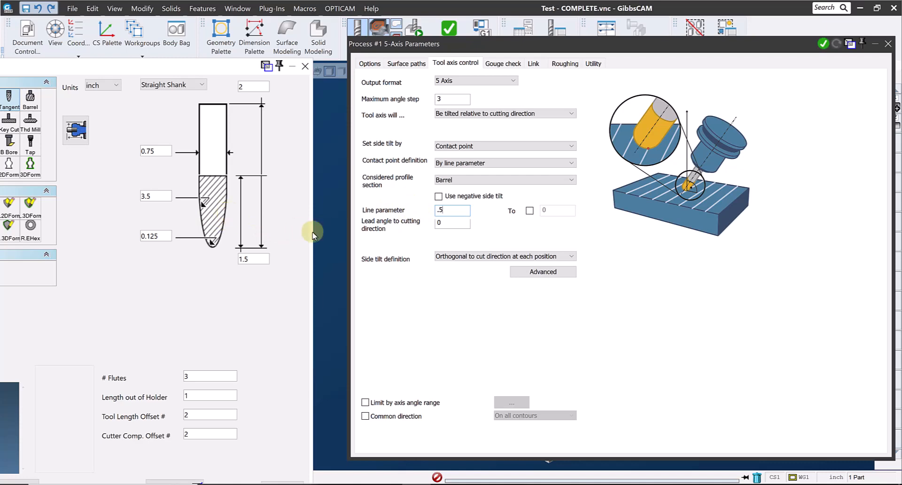
click(530, 211)
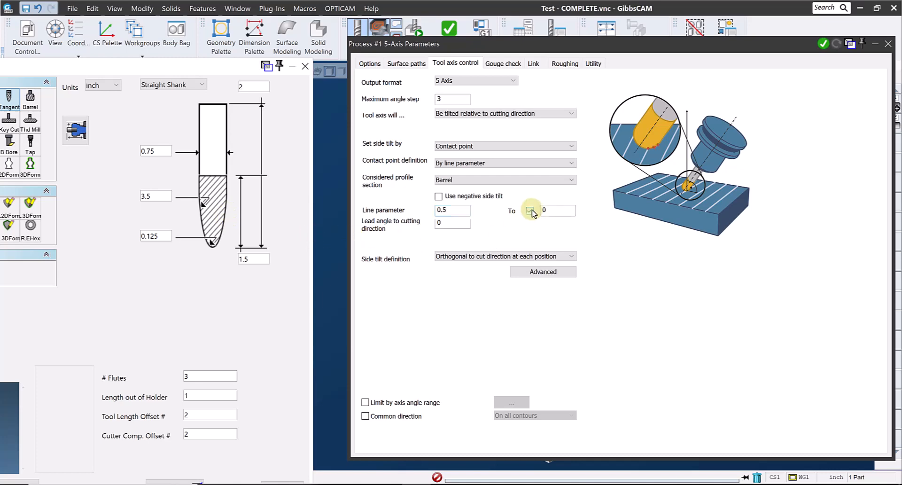
double_click(447, 216)
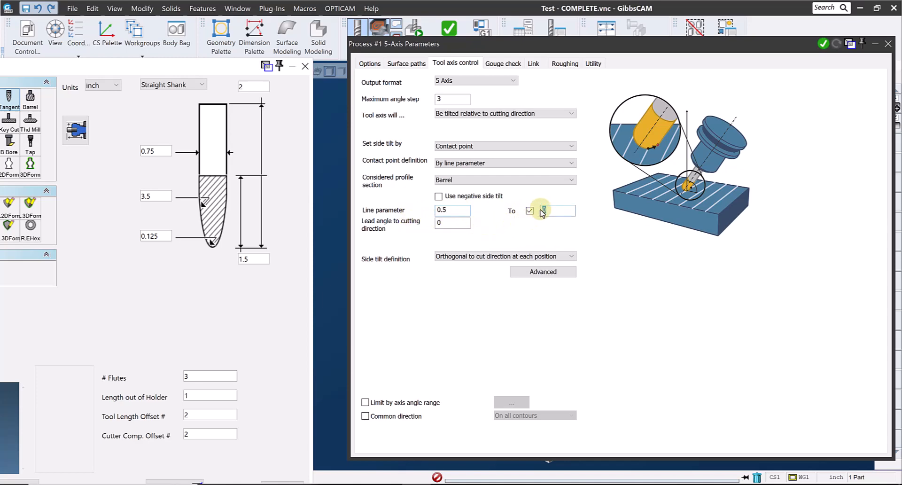
double_click(545, 211)
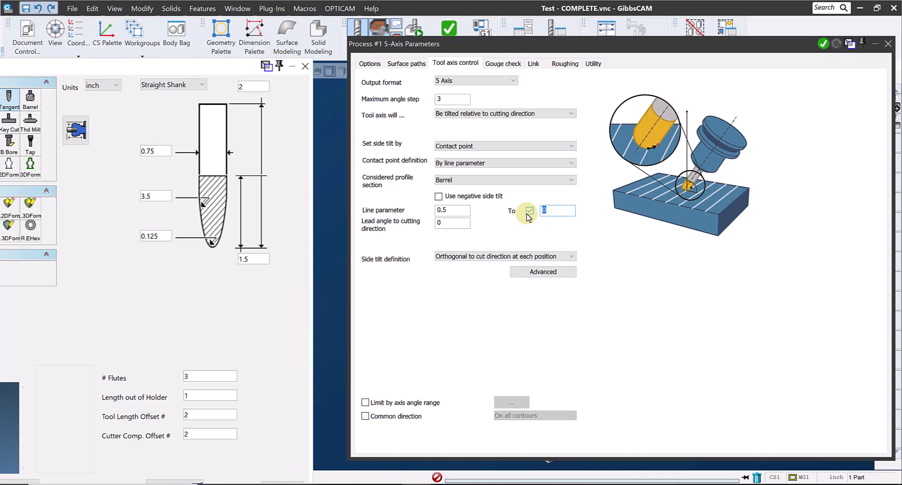
double_click(452, 210)
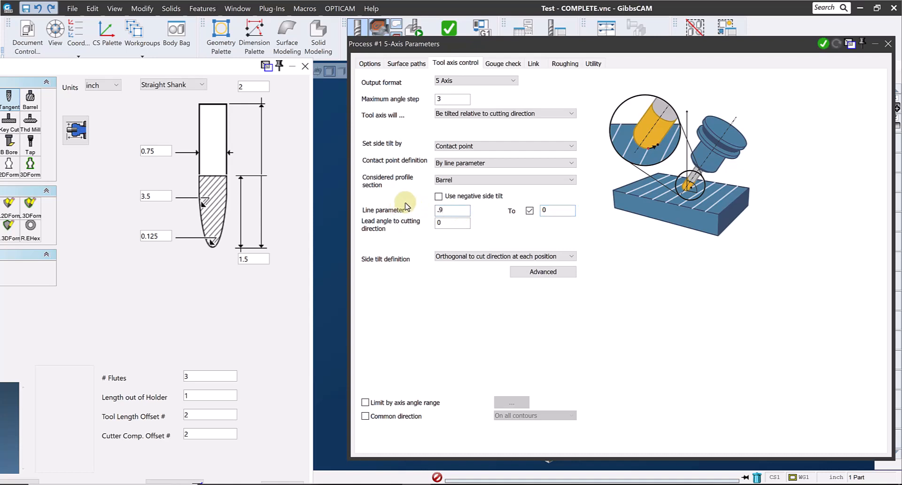
double_click(549, 212)
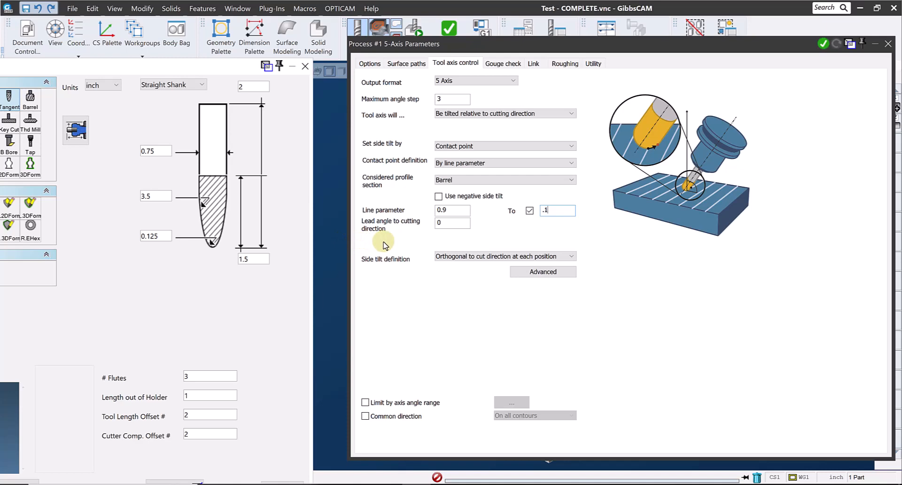
Enable the first gouge check and assign the Floor and Fillet features as its check surfaces
click(501, 65)
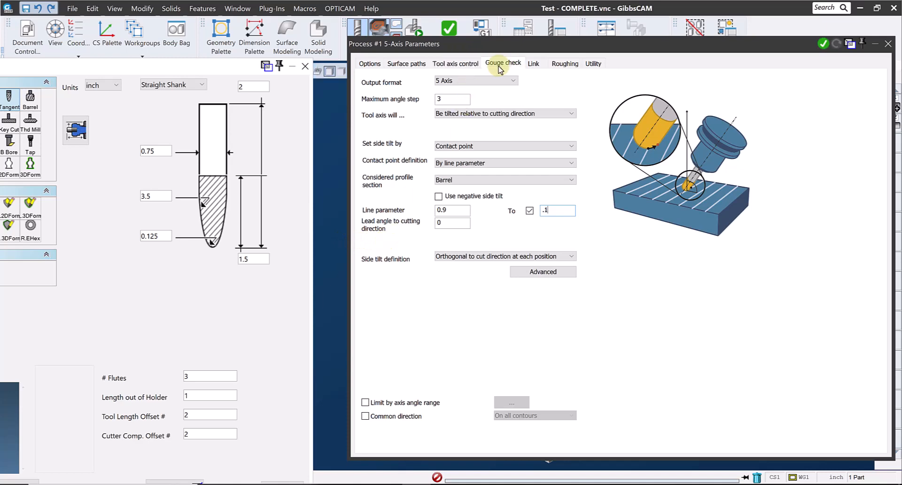
drag(536, 48, 251, 57)
click(95, 151)
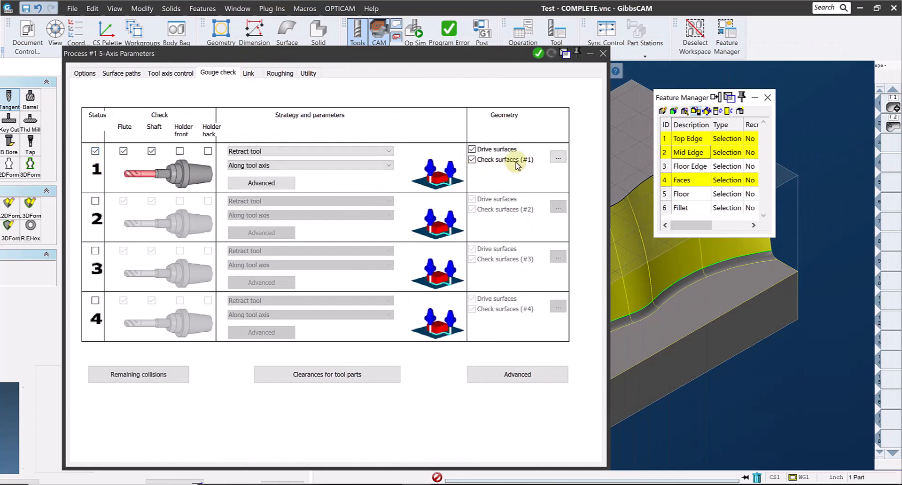
click(558, 160)
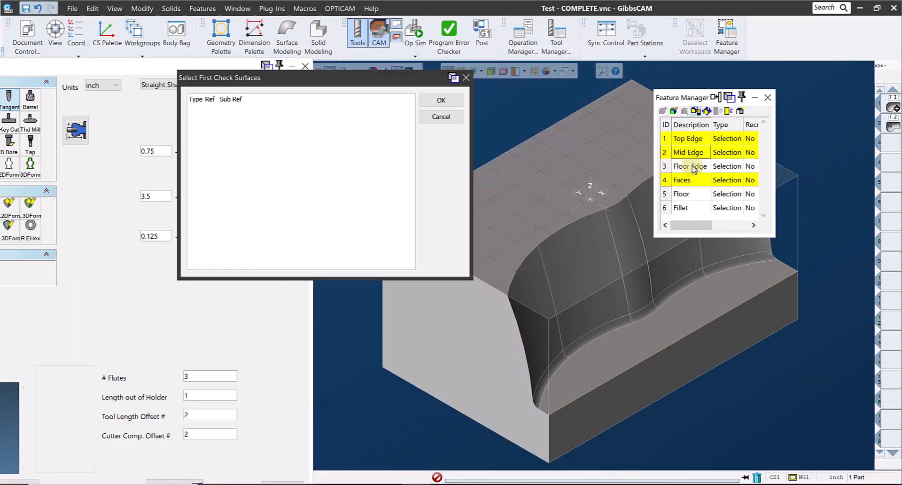
click(689, 165)
click(681, 194)
ctrl+click(682, 207)
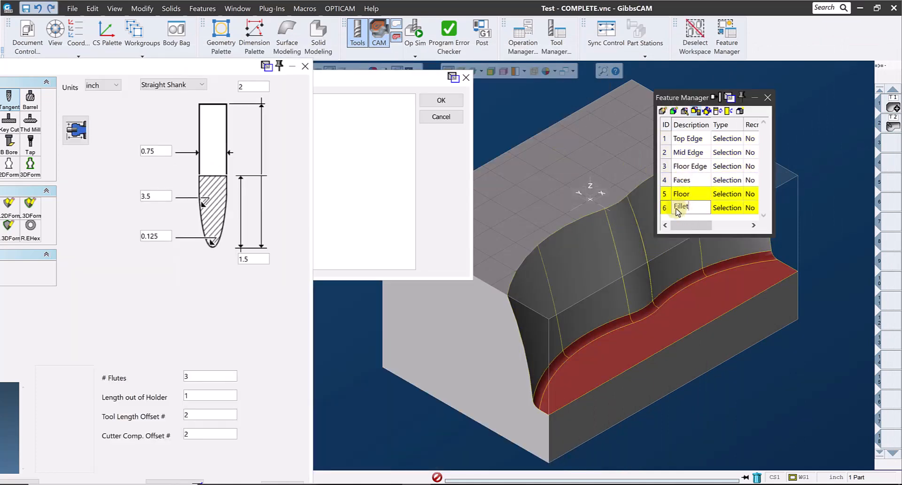
click(452, 101)
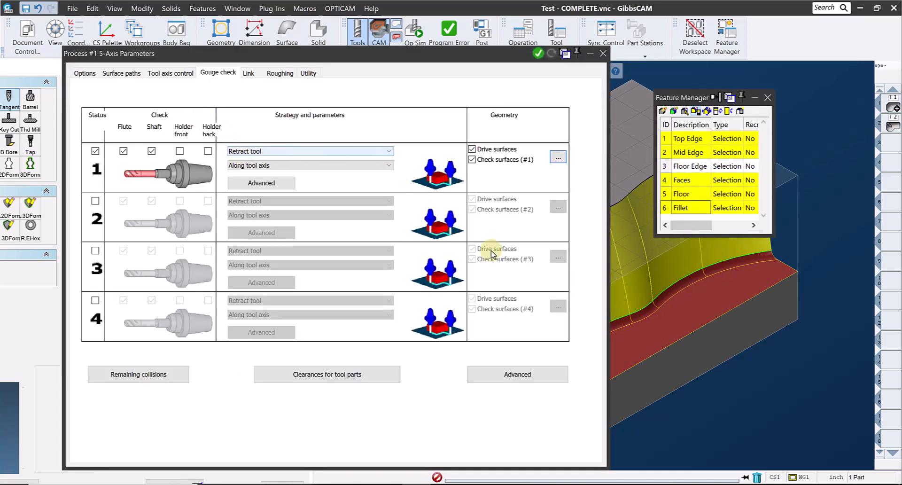
Set the link's first entry to Use Lead-In and its last exit to Use Lead-Out
click(245, 76)
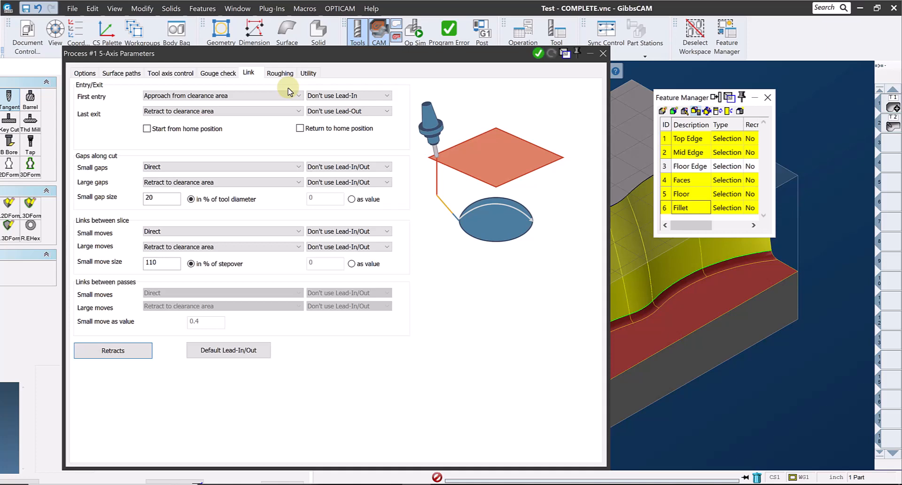
click(352, 95)
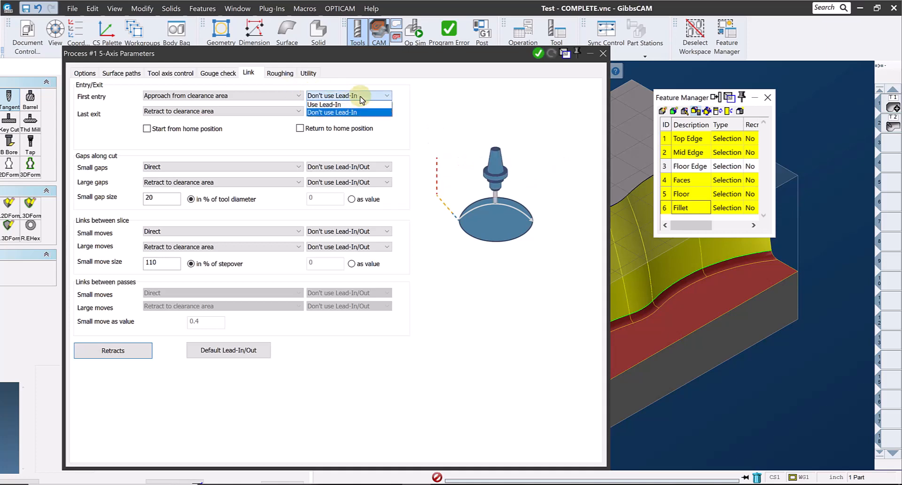
click(355, 105)
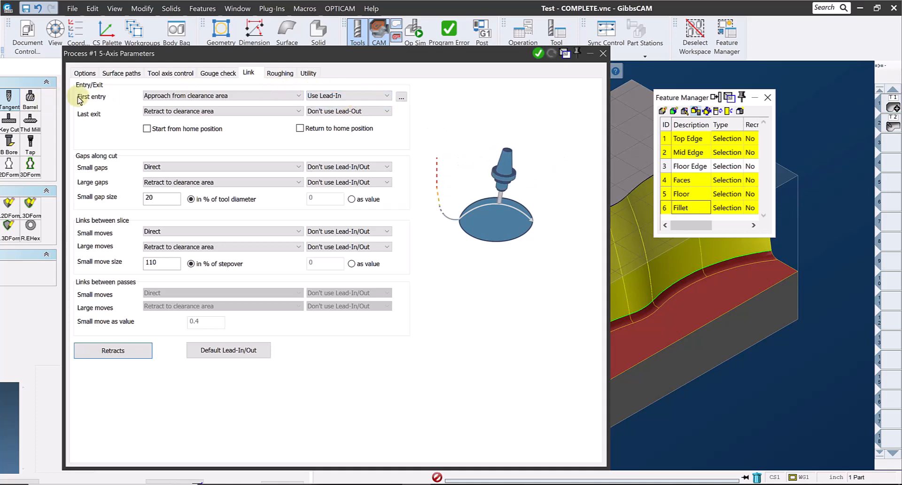
click(361, 112)
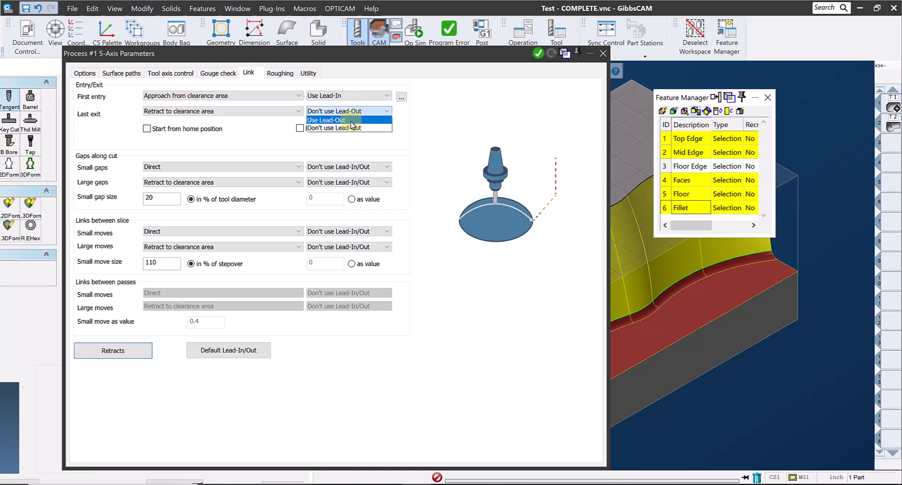
click(347, 120)
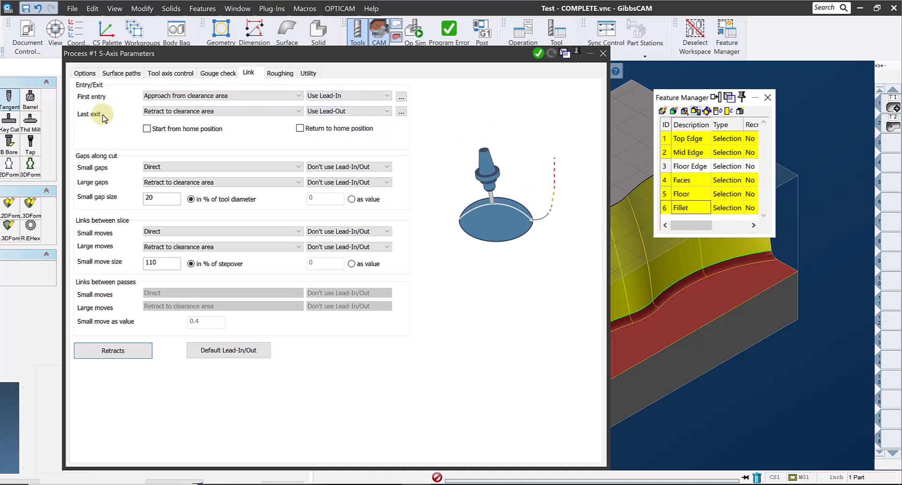
Set small gaps along the cut and small moves between slices to Follow surfaces
click(164, 168)
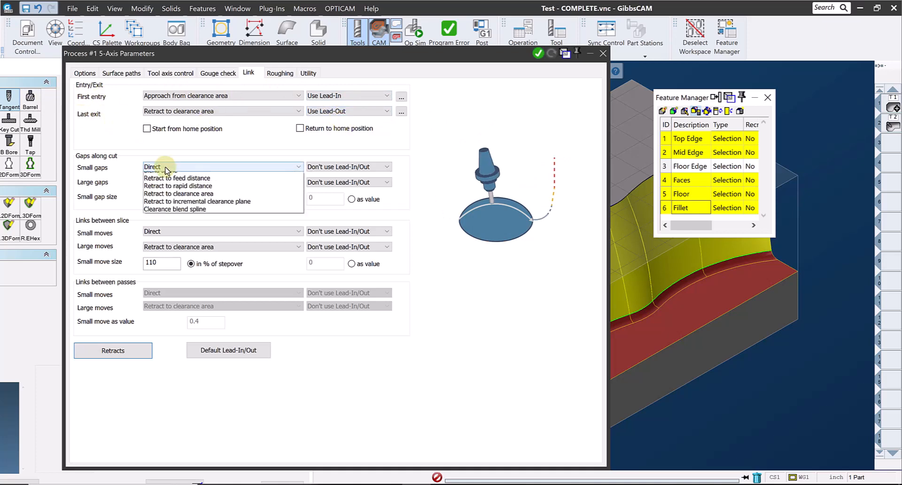
click(167, 184)
click(169, 232)
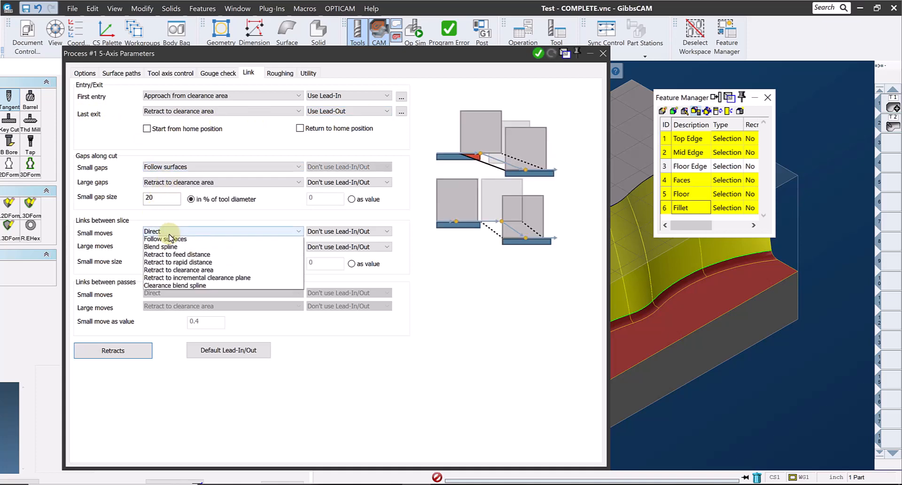
click(171, 248)
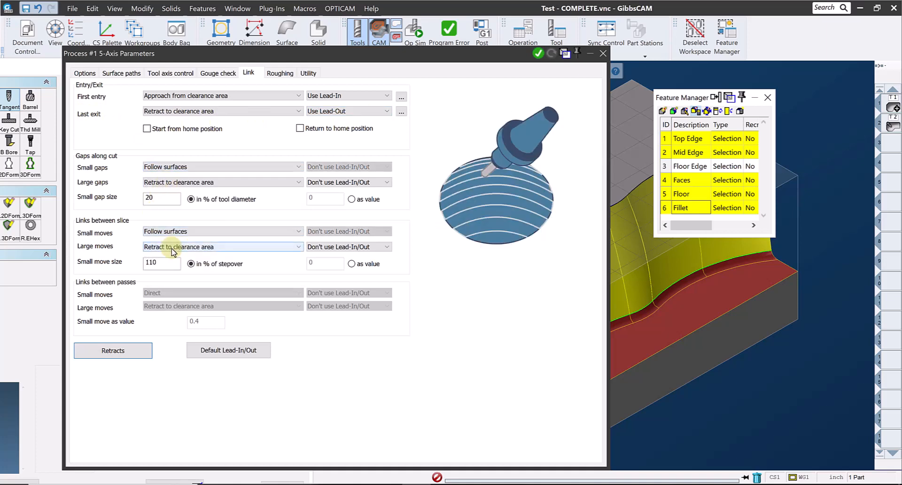
Set large moves between slices to Retract to rapid distance with Use Lead-In/Out
click(176, 247)
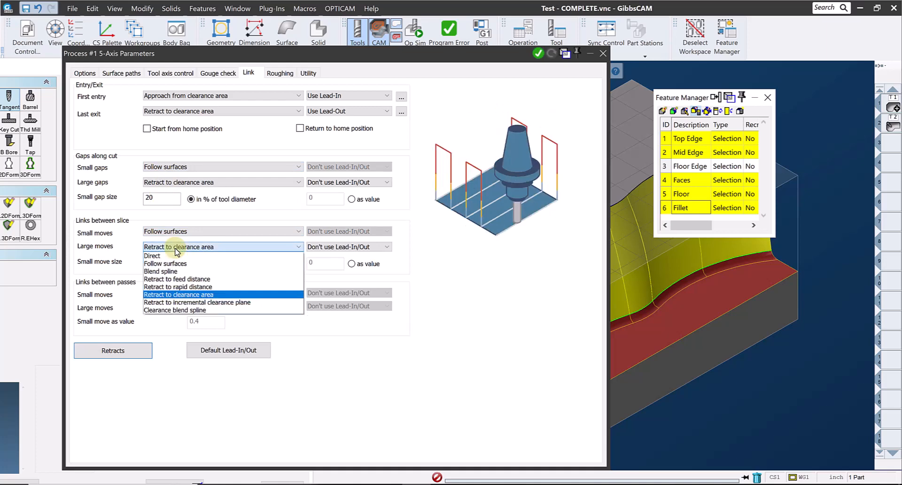
click(179, 288)
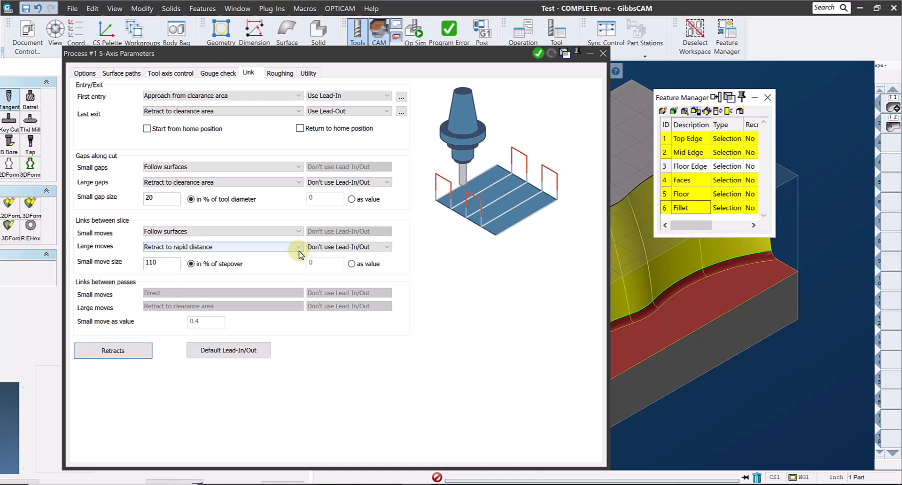
click(359, 248)
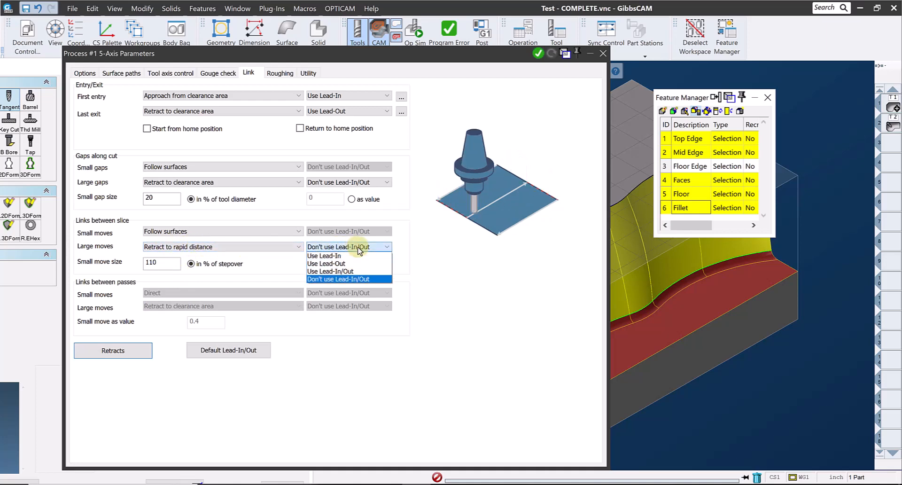
click(342, 274)
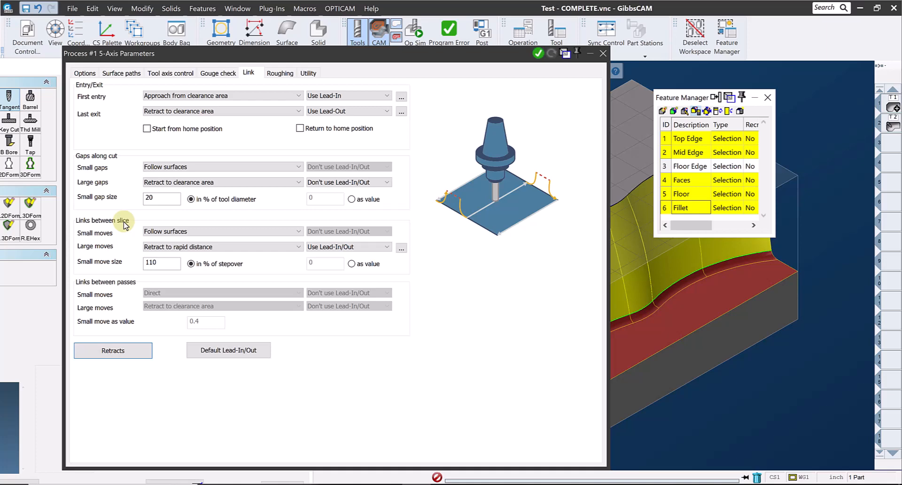
Set both the clearance area height and the incremental clearance plane height in the retract settings to 4
click(112, 350)
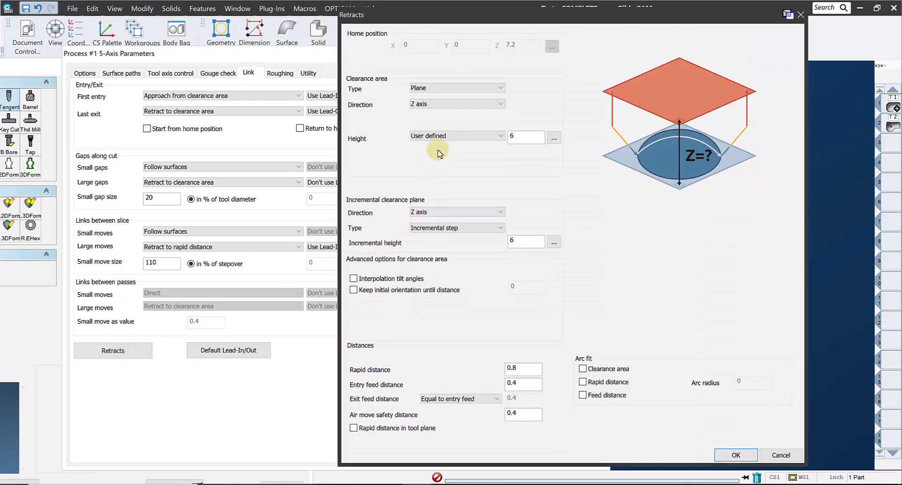
double_click(522, 136)
text(4)
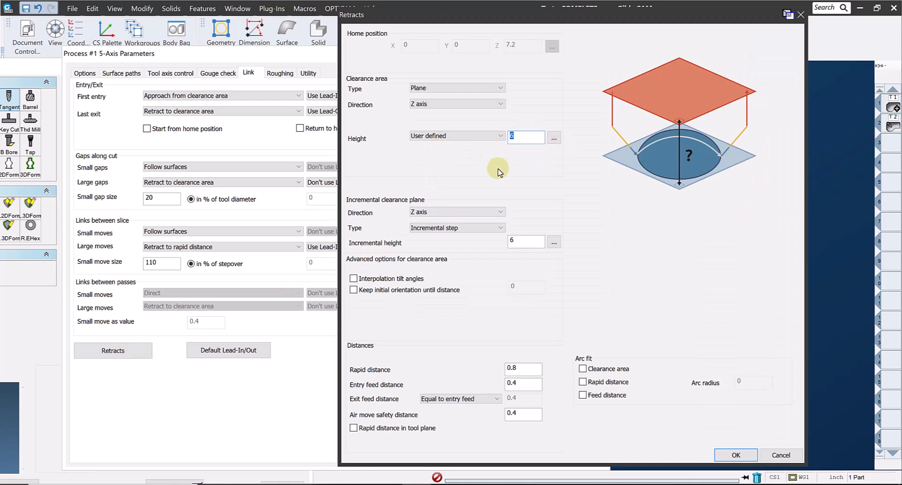
double_click(518, 240)
text(4)
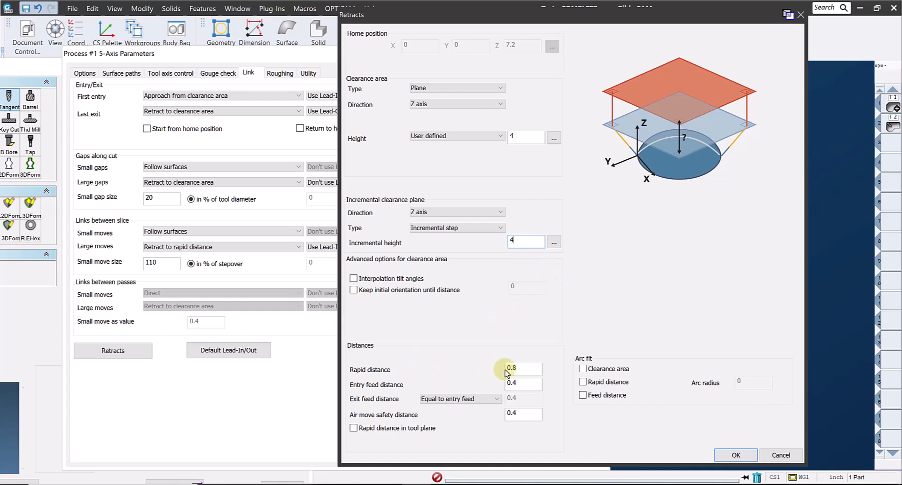
Set the retract rapid distance to 0.5 and the entry feed distance to 0.25, and accept the retract settings
click(523, 367)
text(.5)
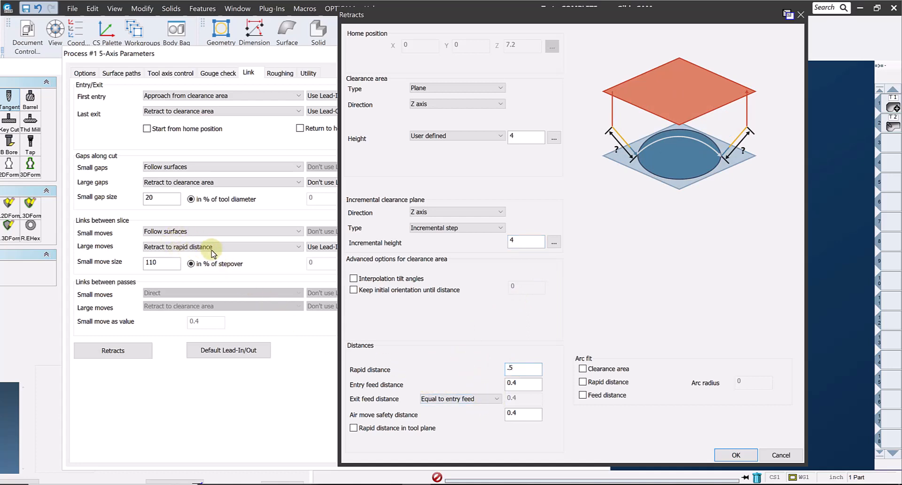
key(Tab)
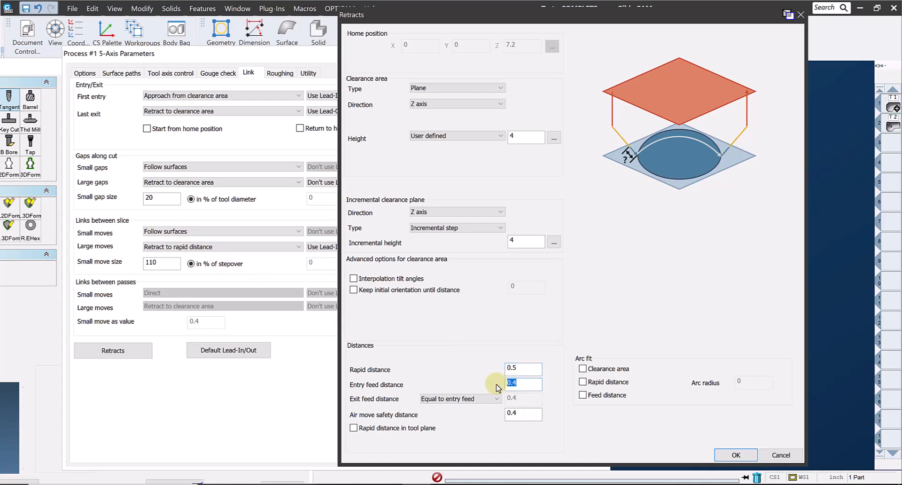
text(.25)
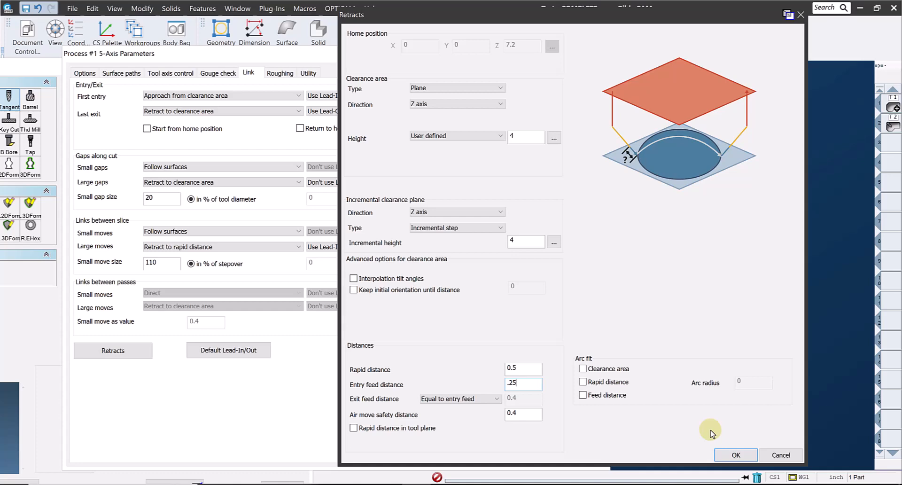
click(734, 456)
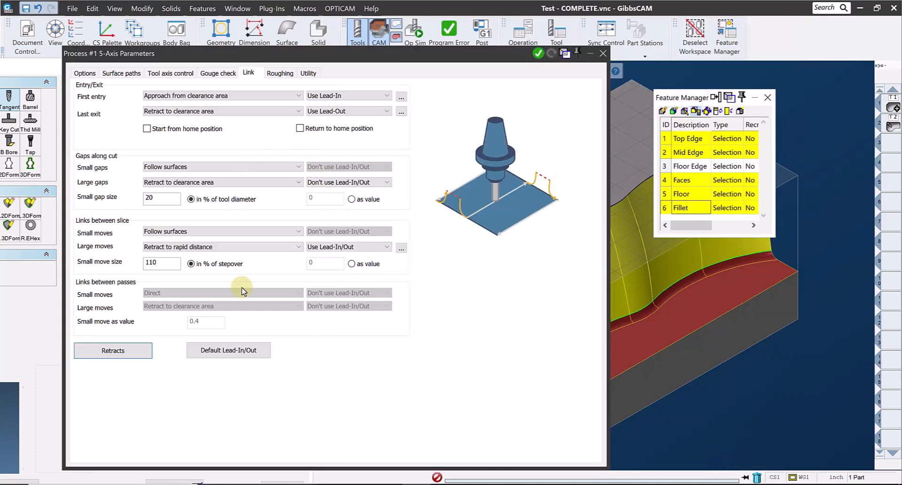
Define the default lead-in as a vertical tangent arc with a 45 sweep and 100% arc diameter, and copy it to the lead-out
click(234, 352)
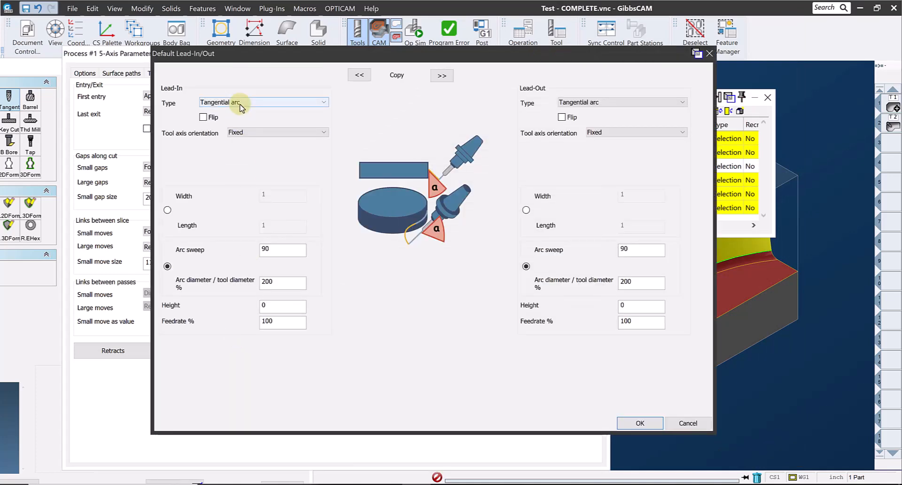
click(238, 102)
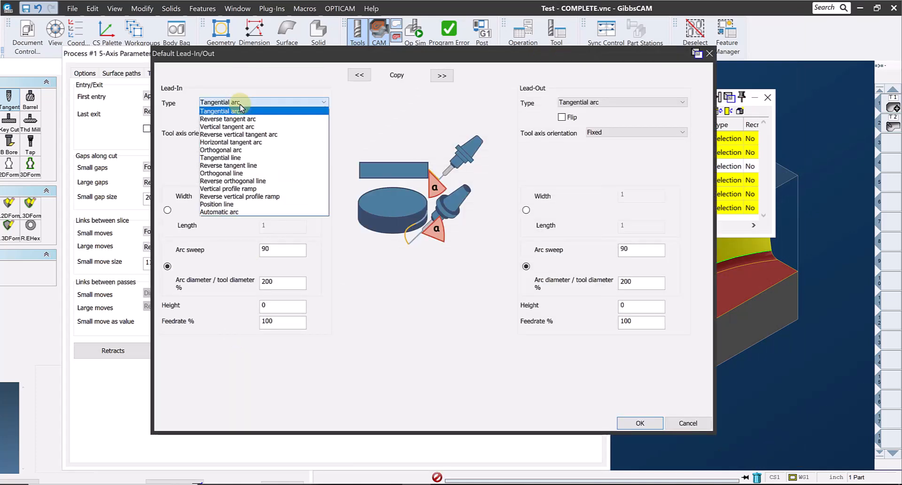
click(241, 128)
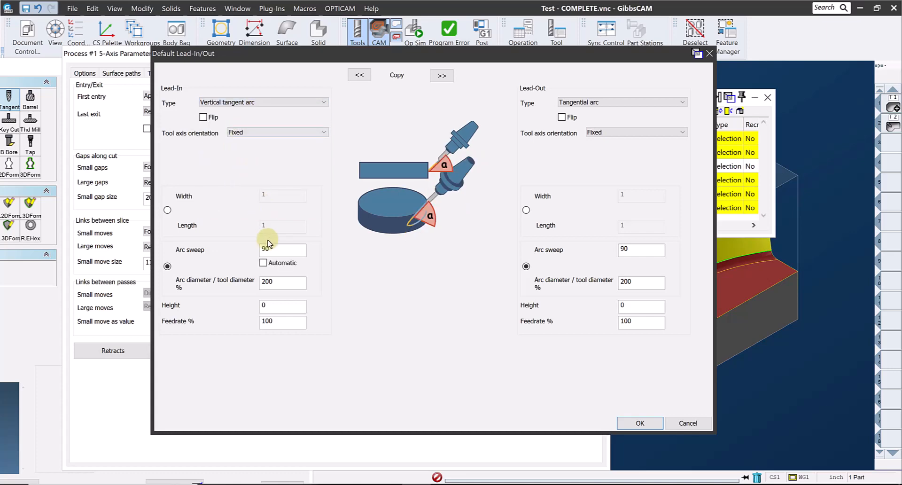
drag(270, 249, 254, 253)
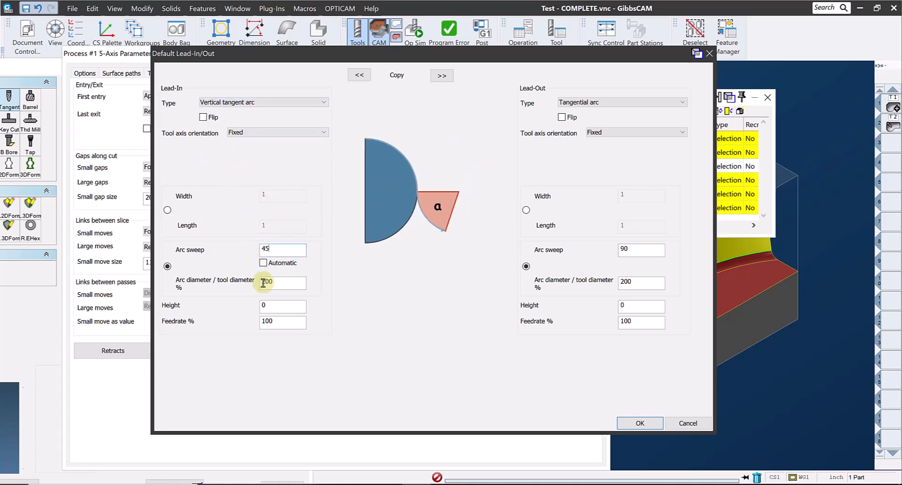
drag(278, 288, 231, 275)
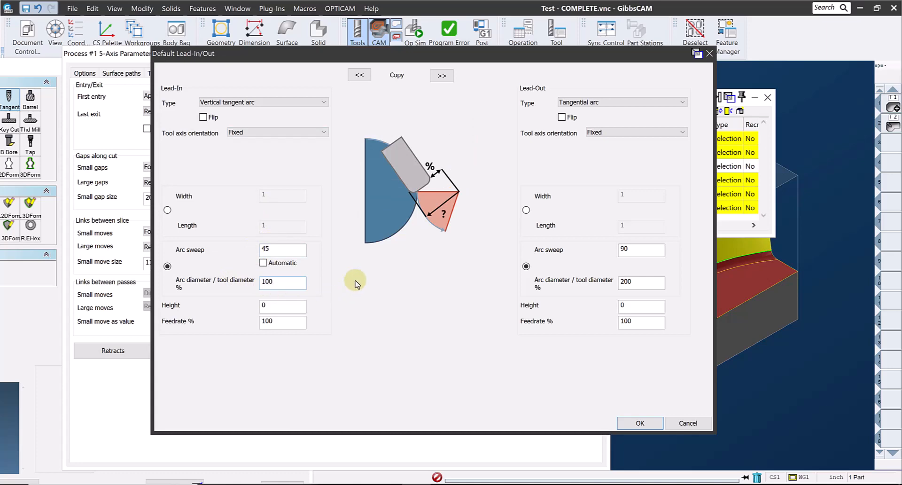
click(441, 77)
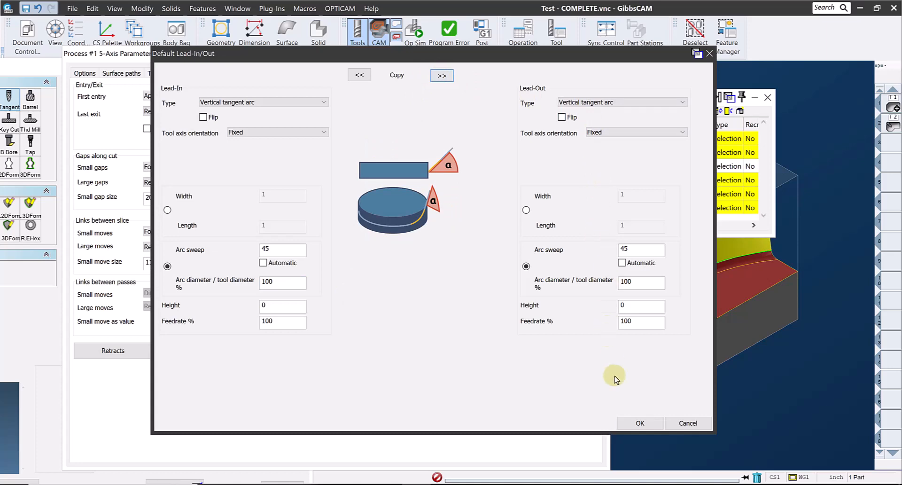
click(640, 423)
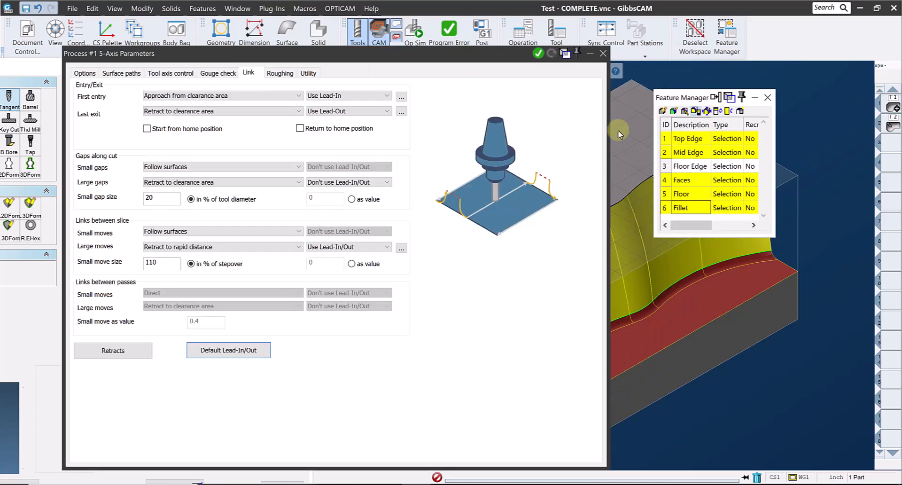
Generate the 5-axis toolpath for the curved wall and examine it from several angles
click(539, 54)
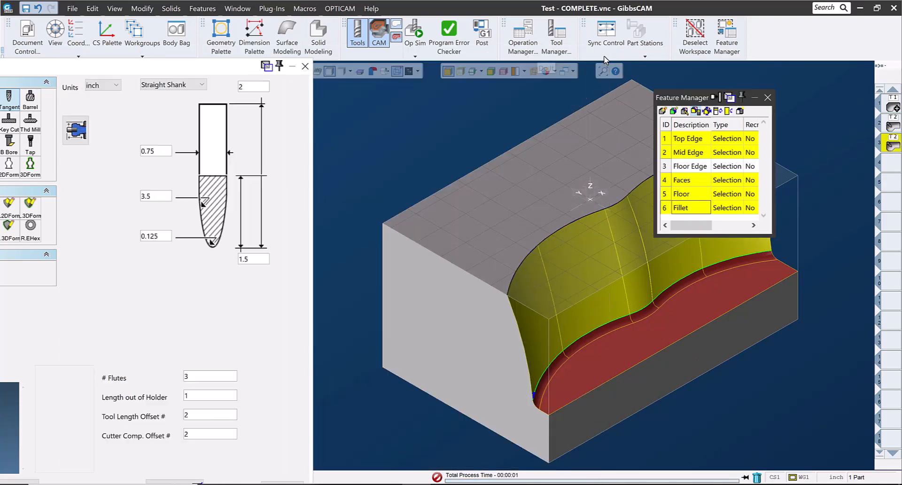
middle_drag(599, 373, 153, 314)
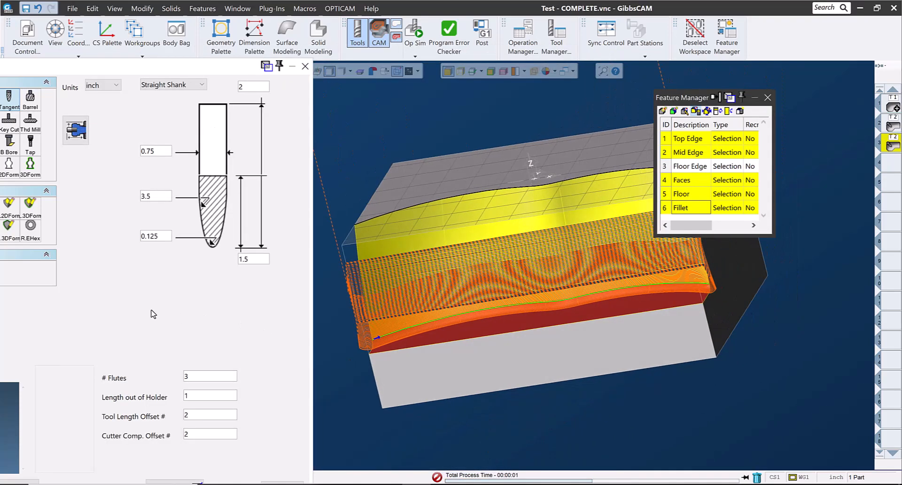
middle_drag(579, 355, 360, 323)
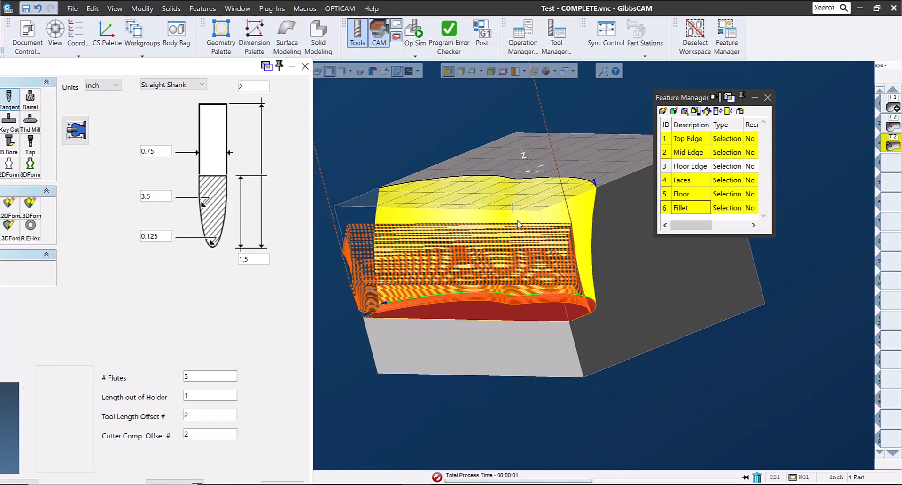
scroll(599, 340, up, 3)
mouse_move(600, 340)
middle_down()
mouse_move(568, 357)
mouse_move(483, 356)
mouse_move(630, 362)
mouse_move(602, 350)
middle_up()
scroll(487, 337, down, 3)
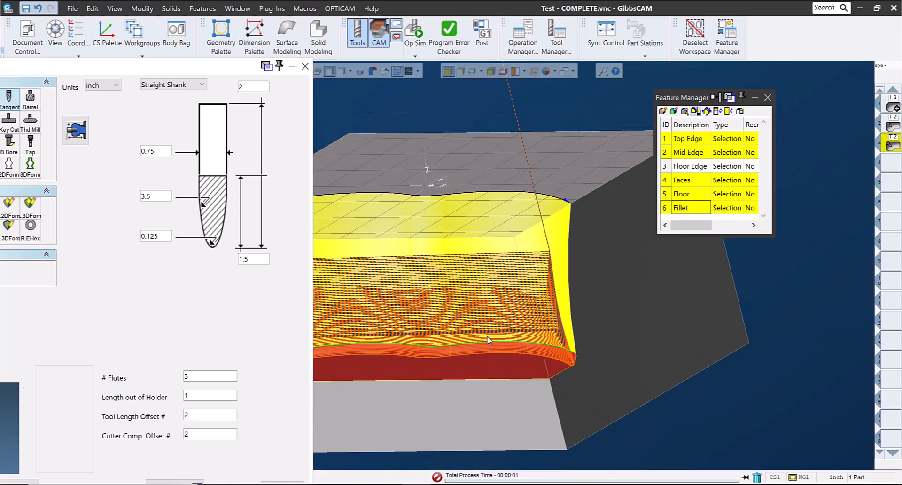
key(ctrl+i)
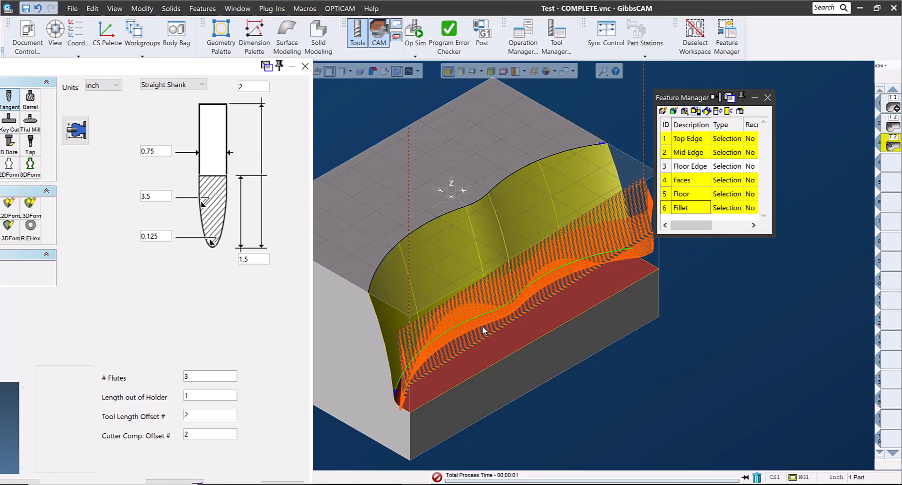
Reopen the 5-axis process and set its rapid and entry feed distances to 0 and its air move safety distance to 0.1
drag(698, 98, 796, 71)
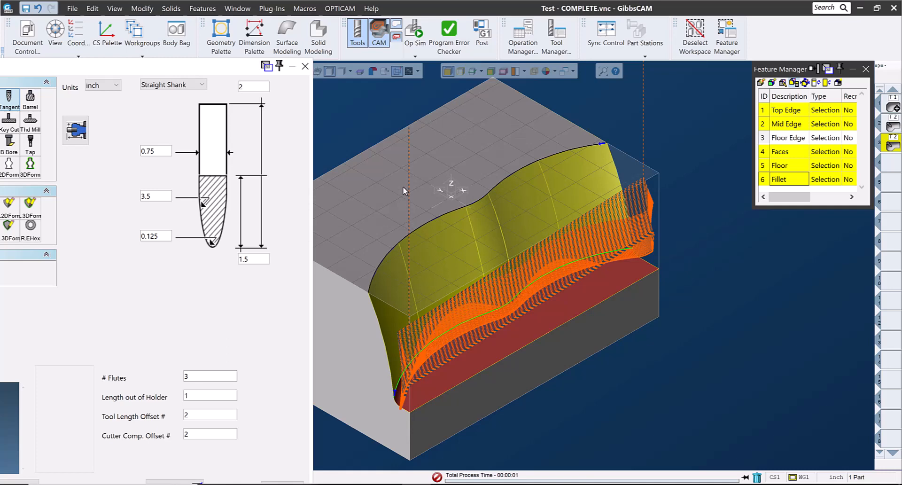
click(306, 66)
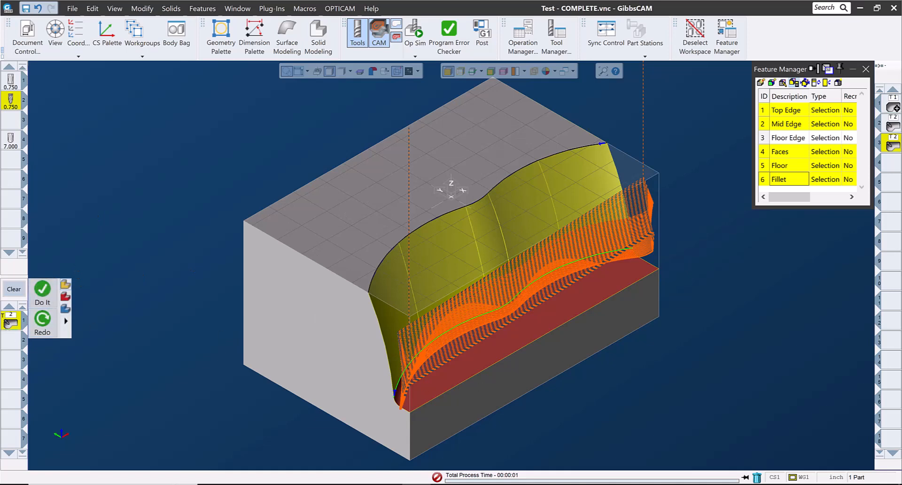
double_click(15, 320)
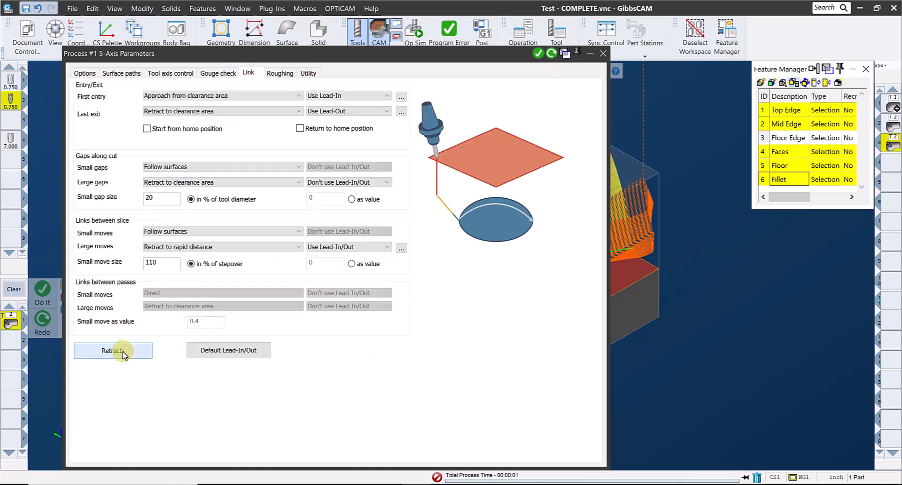
click(112, 351)
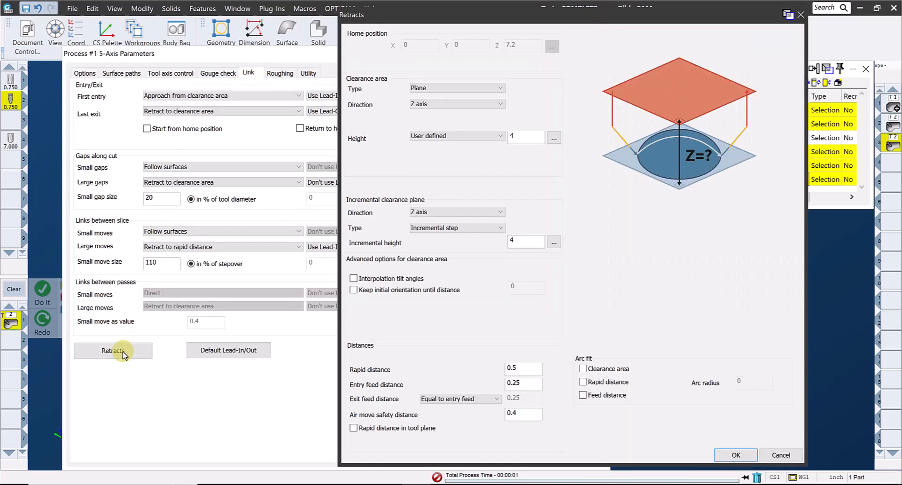
double_click(522, 367)
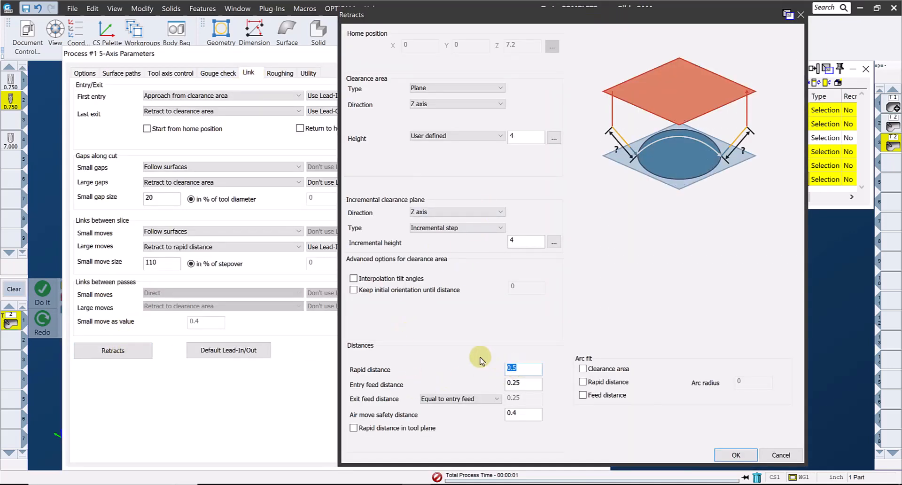
double_click(519, 384)
text(0)
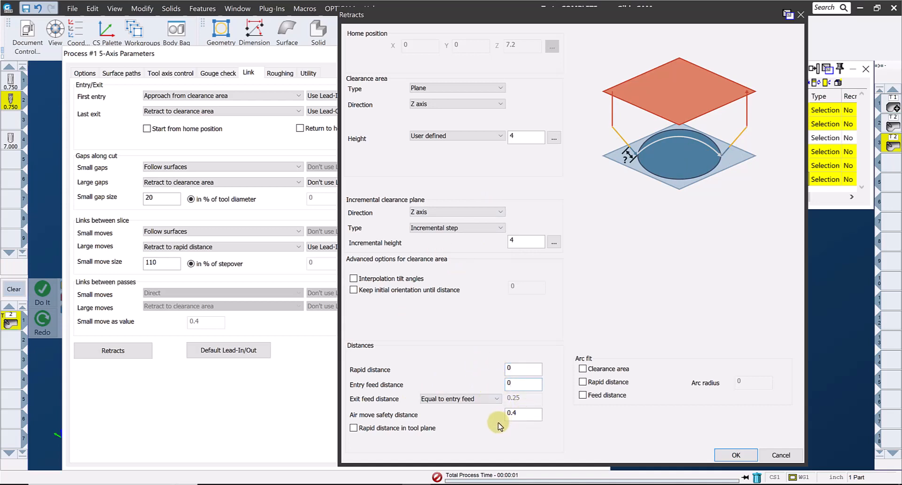
double_click(522, 416)
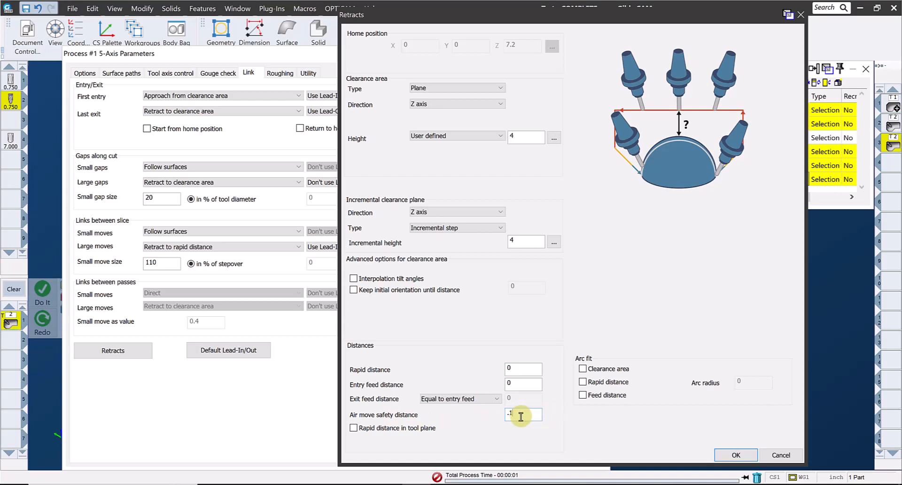
click(733, 455)
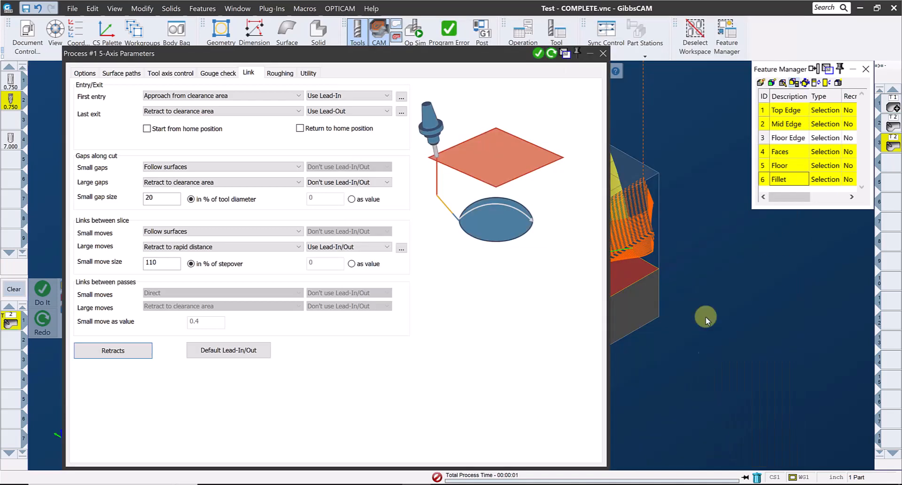
Recalculate the 5-axis toolpath with the changed retract distances and examine its entry, exit and linking moves up close
click(551, 54)
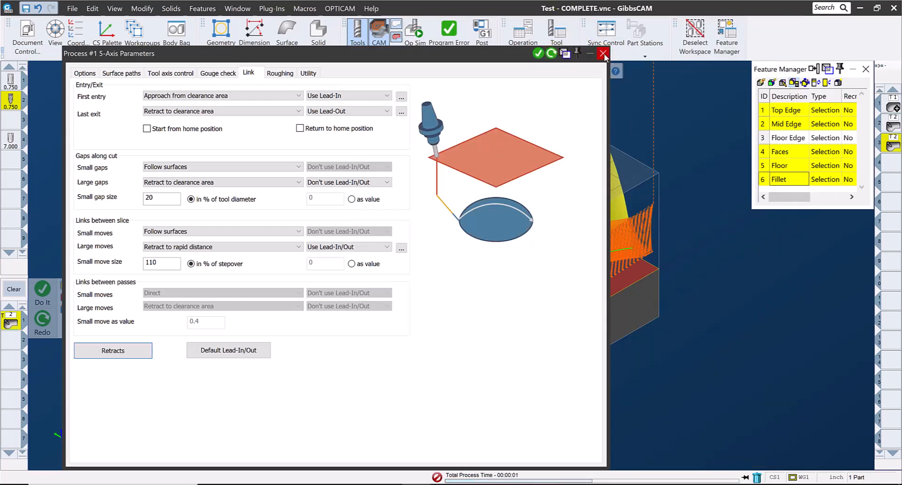
click(603, 53)
middle_drag(685, 398, 89, 351)
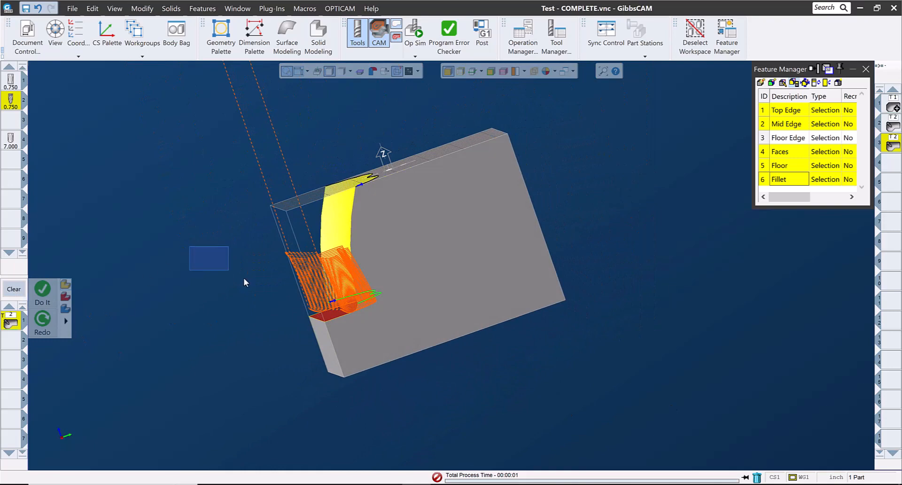
drag(244, 277, 392, 344)
middle_drag(572, 279, 366, 331)
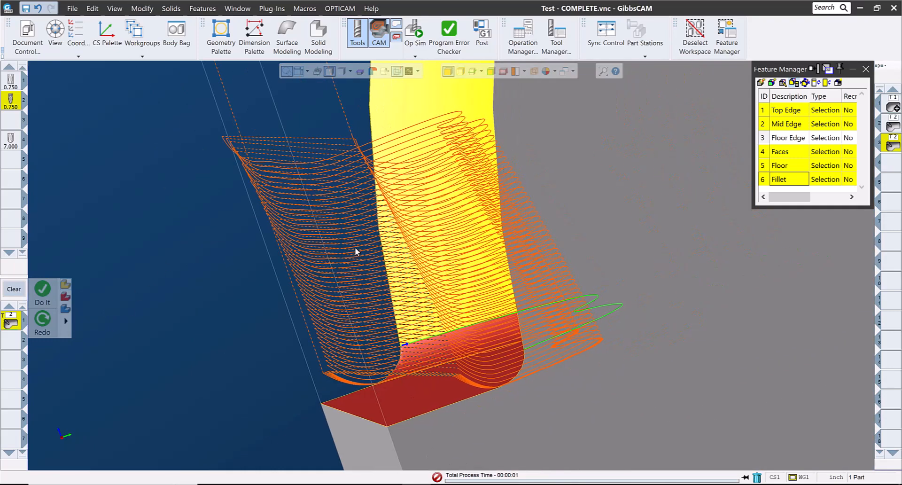
key(ctrl+i)
key(ctrl+u)
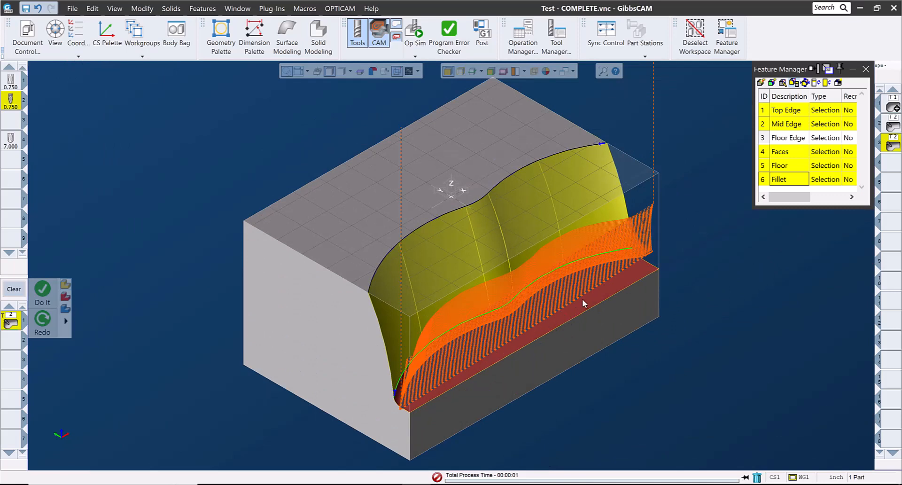
Run the Op Sim cutting simulation of the operations at increased speed and inspect the finished wall and fillet
shift+middle_drag(574, 325, 371, 264)
click(418, 32)
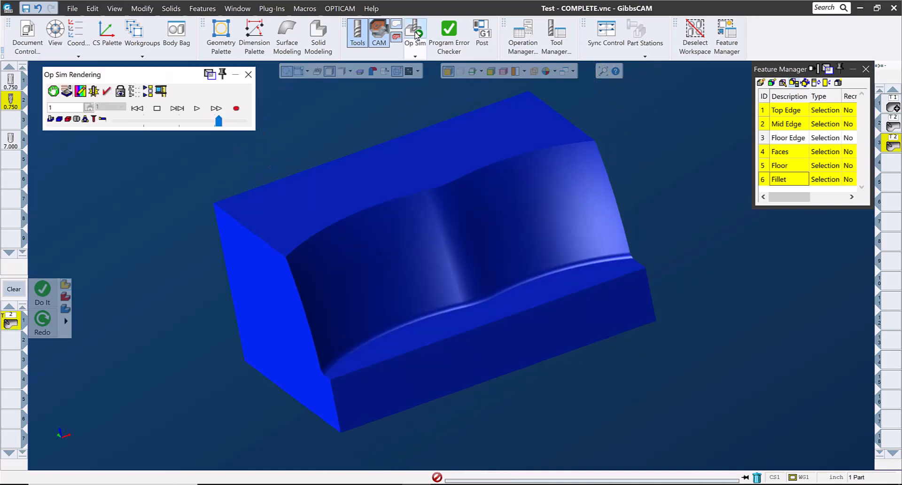
key(ctrl+i)
click(198, 109)
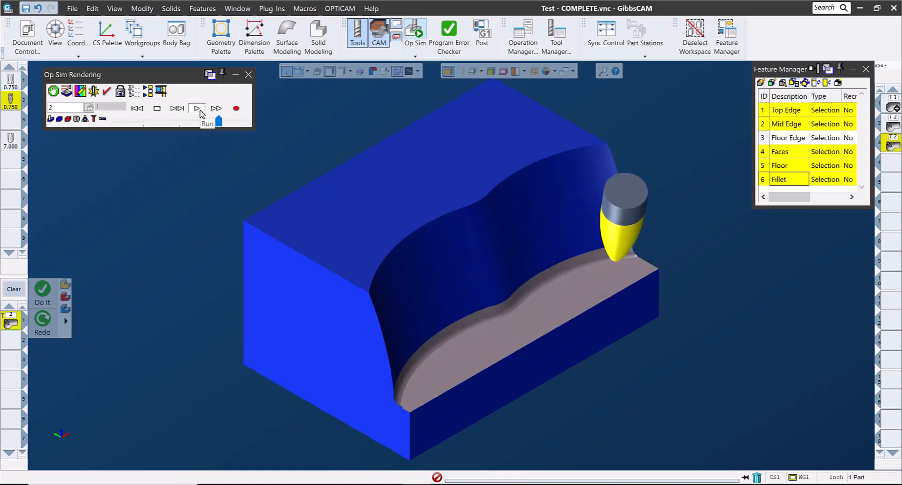
click(242, 123)
click(242, 122)
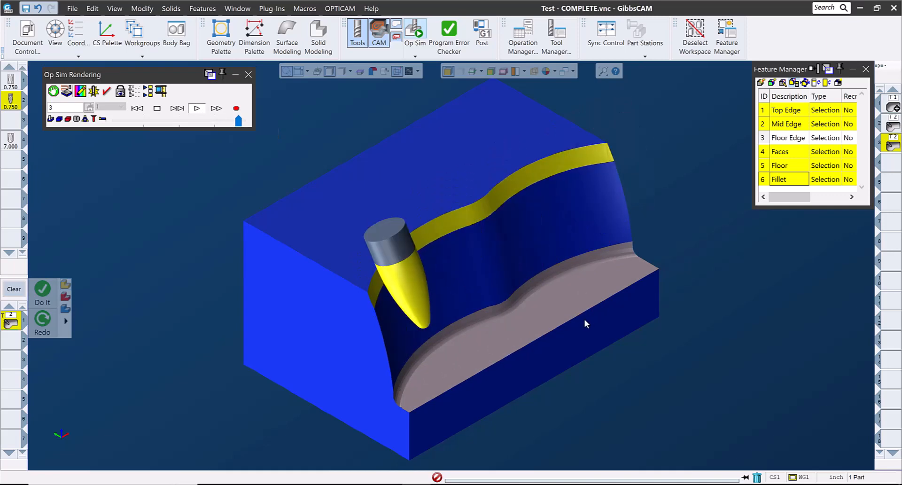
middle_drag(585, 319, 443, 315)
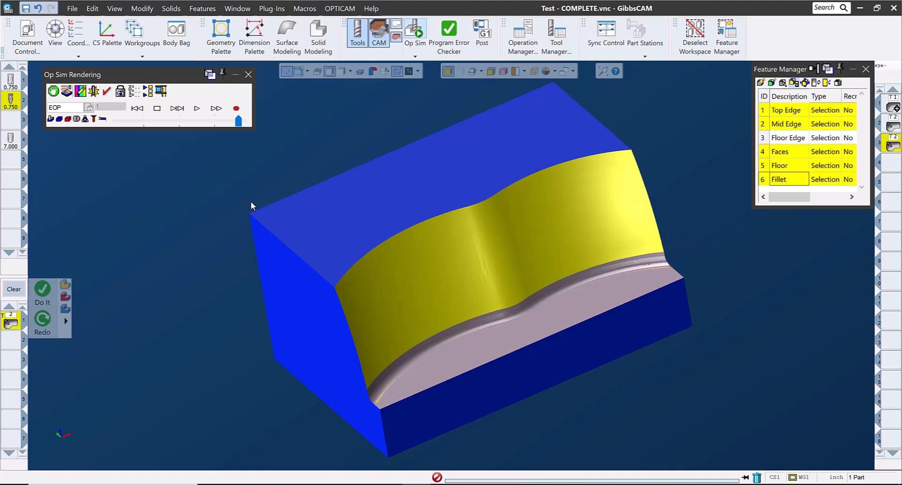
middle_drag(657, 332, 191, 308)
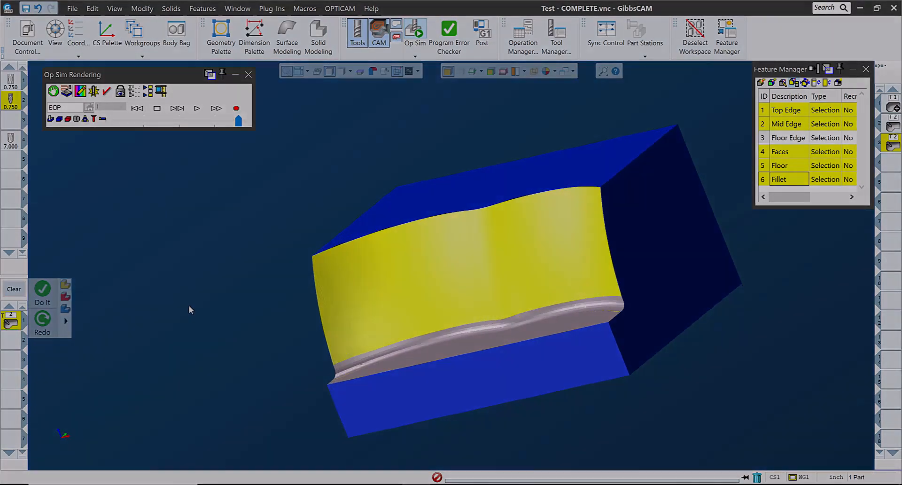